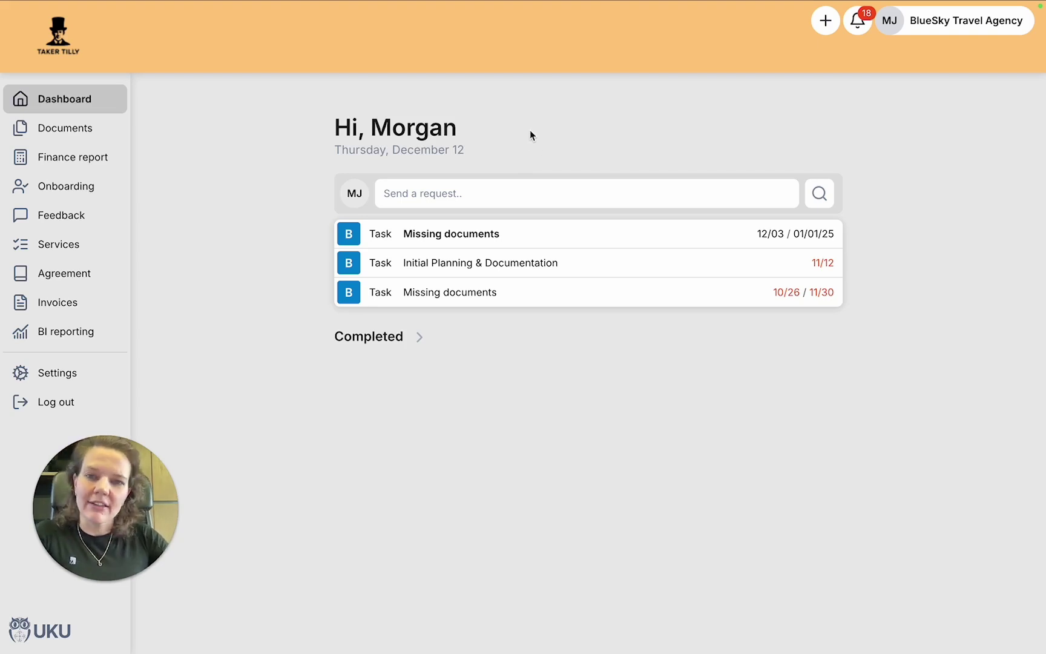
{"action": "left_click", "coordinate": [64, 373]}
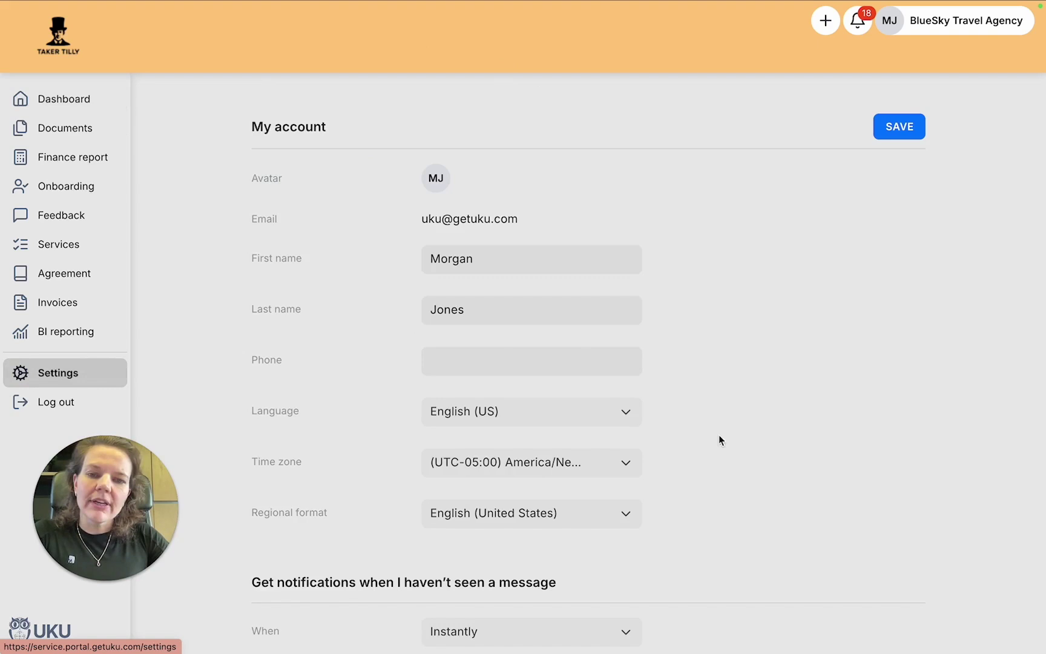
{"action": "left_click", "coordinate": [478, 259]}
{"action": "left_click", "coordinate": [511, 310]}
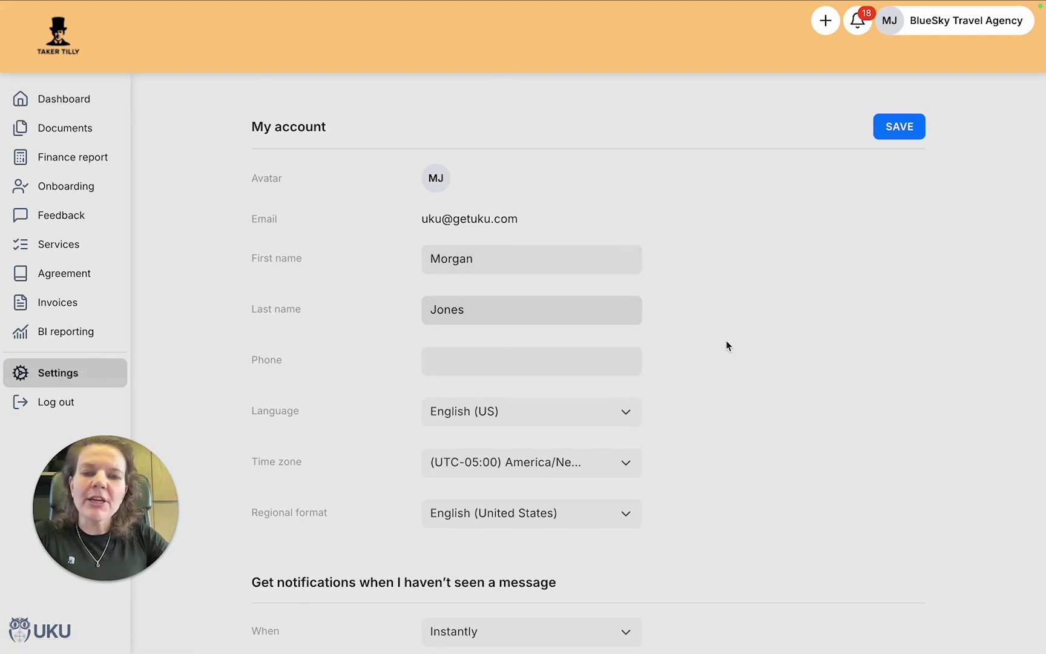
{"action": "scroll", "coordinate": [726, 343], "scroll_direction": "down", "scroll_amount": 2}
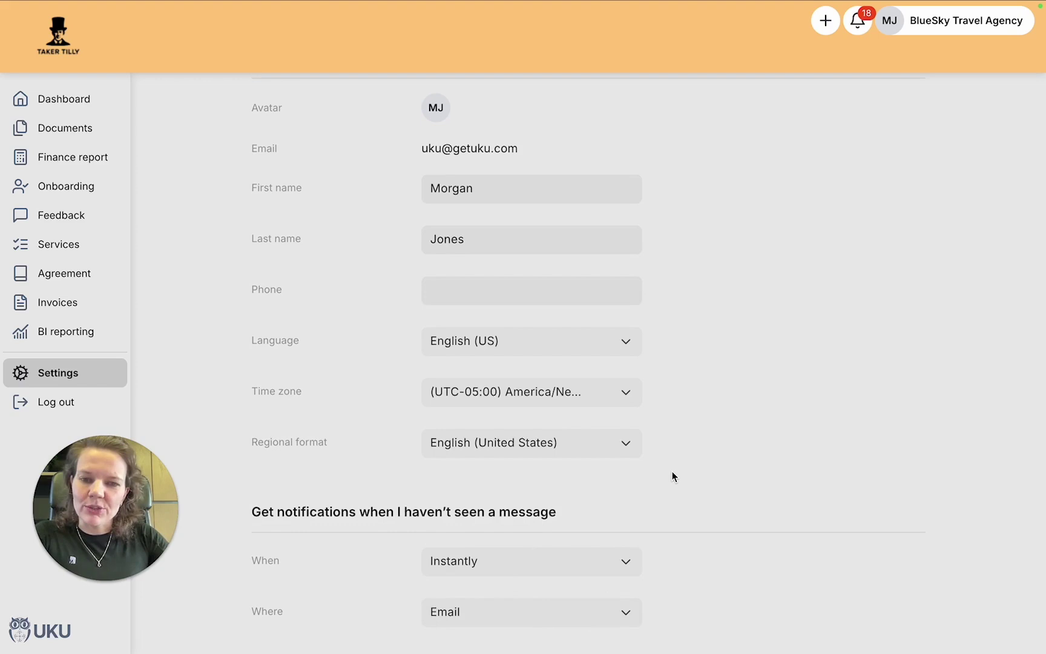
{"action": "scroll", "coordinate": [672, 475], "scroll_direction": "up", "scroll_amount": 2}
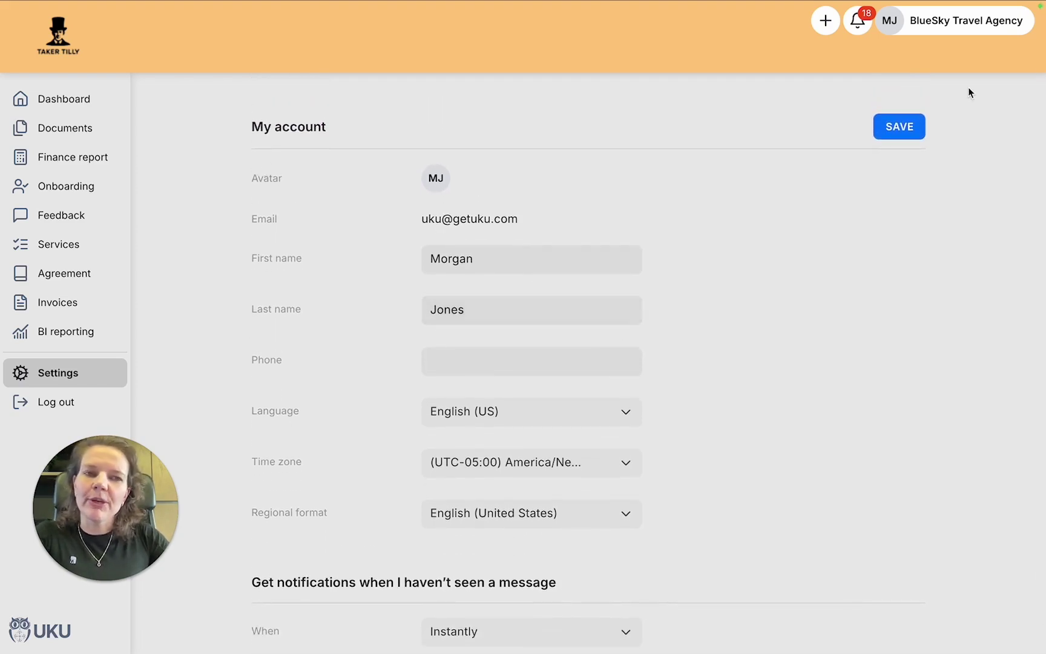
Step: Return to the dashboard, collapse Completed, and switch to Baker Bakery & Café
{"action": "left_click", "coordinate": [58, 99]}
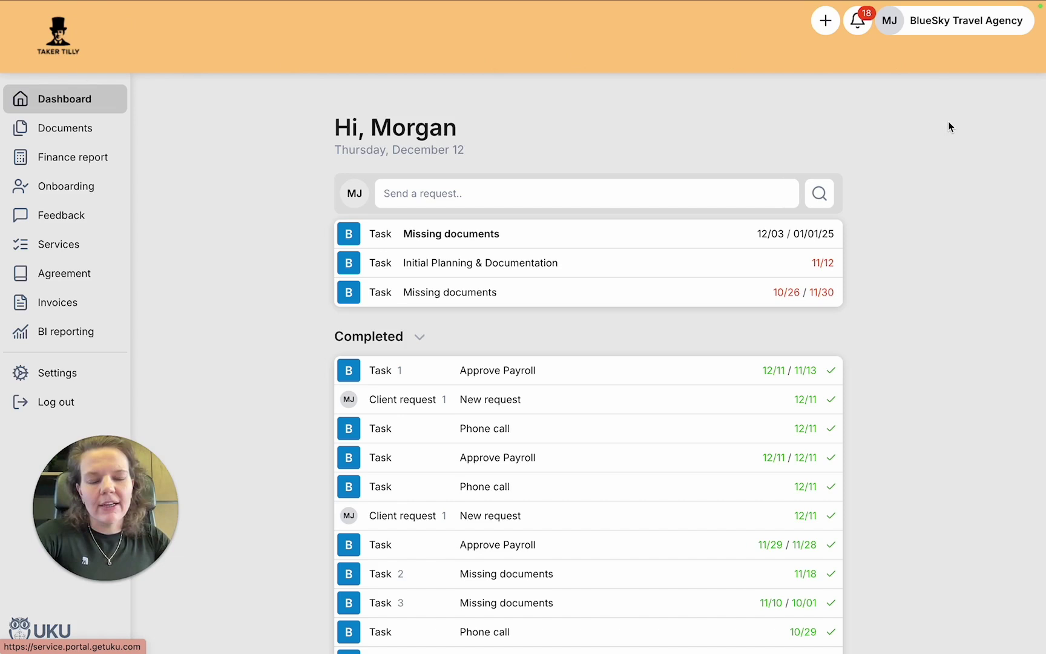
{"action": "left_click", "coordinate": [418, 336]}
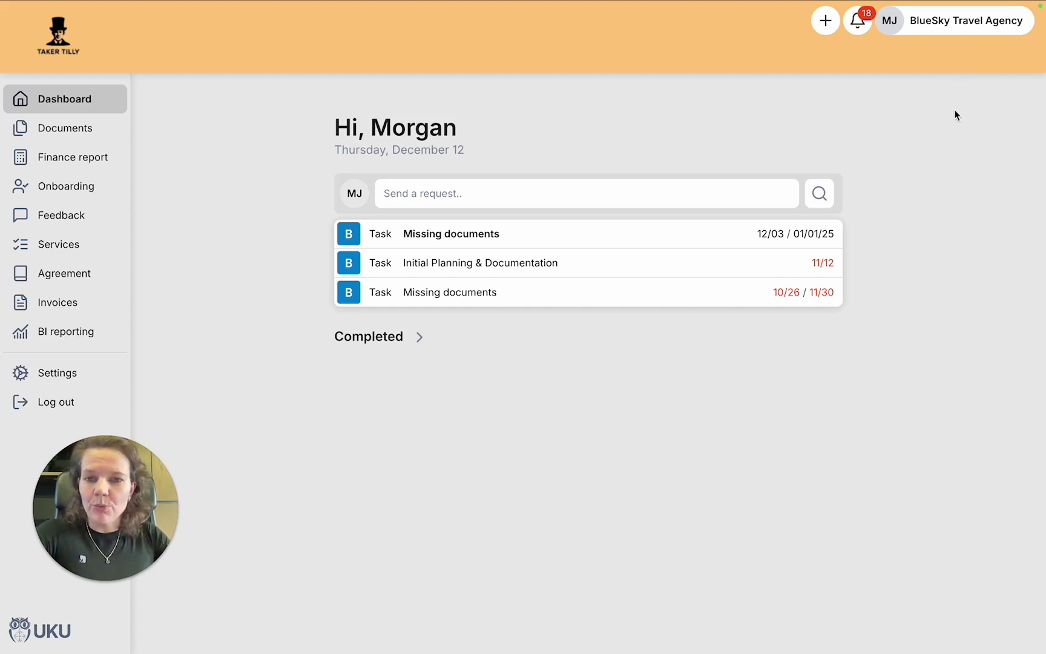
{"action": "left_click", "coordinate": [958, 23]}
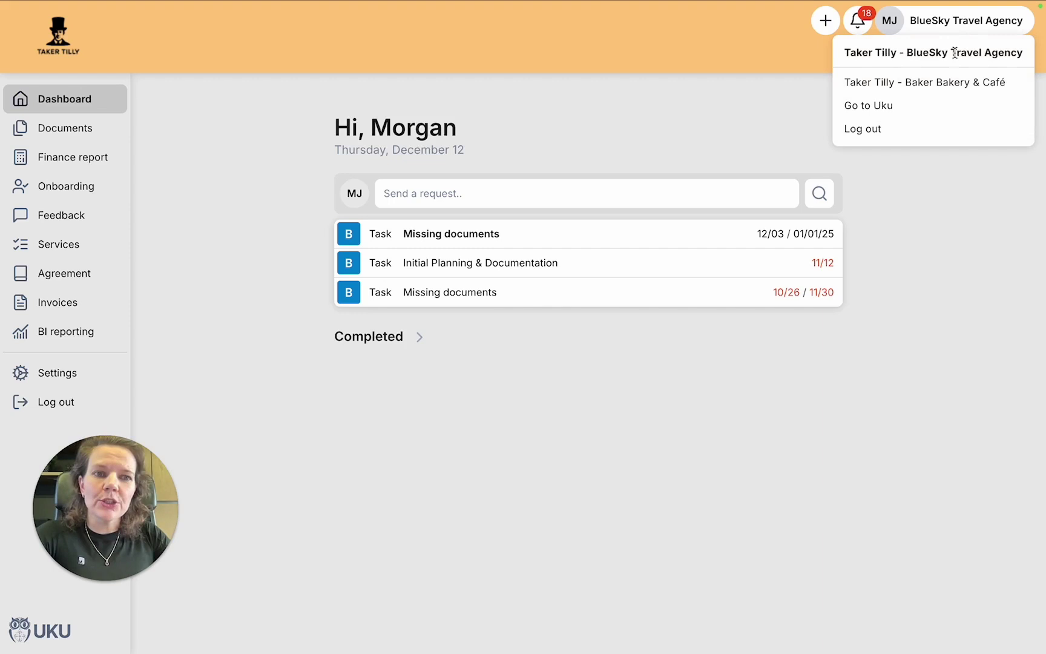
{"action": "left_click", "coordinate": [963, 84]}
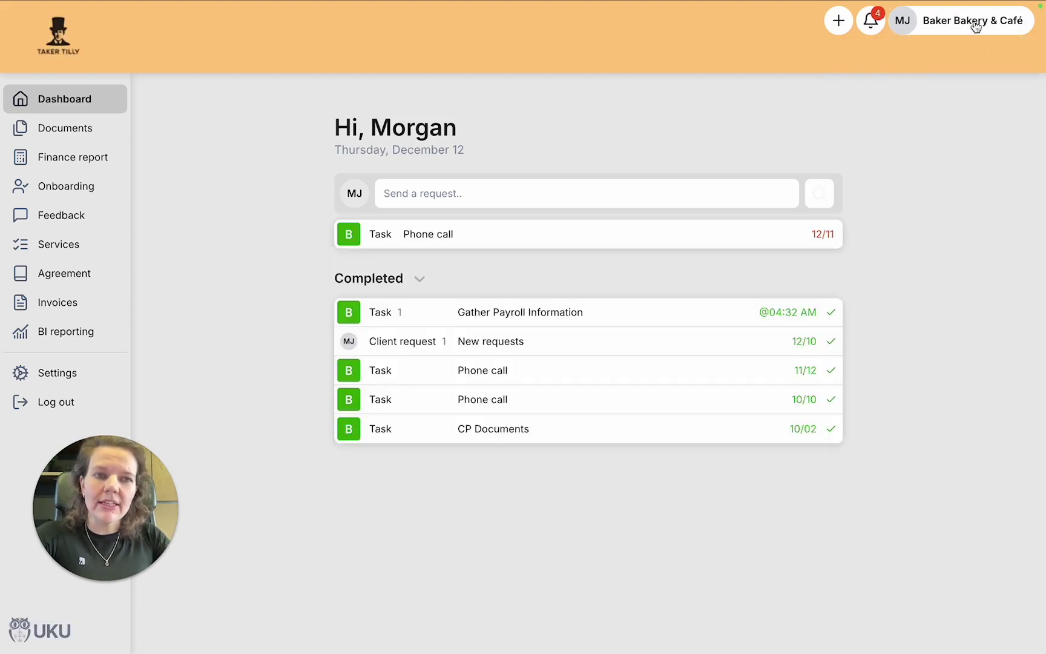
Step: Switch back to BlueSky Travel Agency and hide the Completed list again
{"action": "left_click", "coordinate": [973, 25]}
{"action": "left_click", "coordinate": [958, 87]}
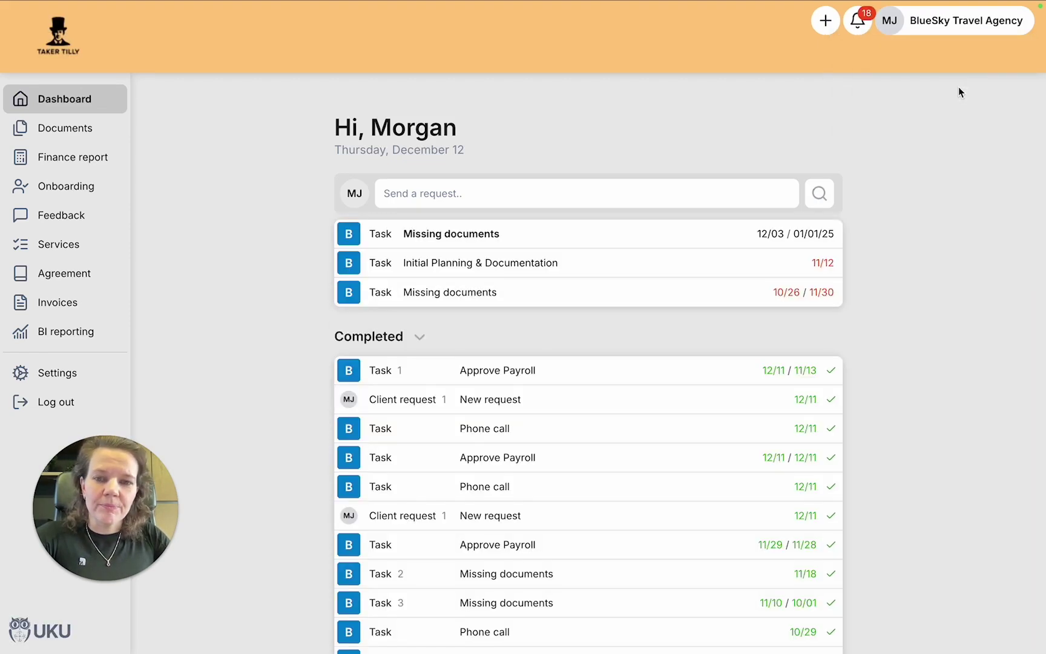
{"action": "left_click", "coordinate": [420, 336]}
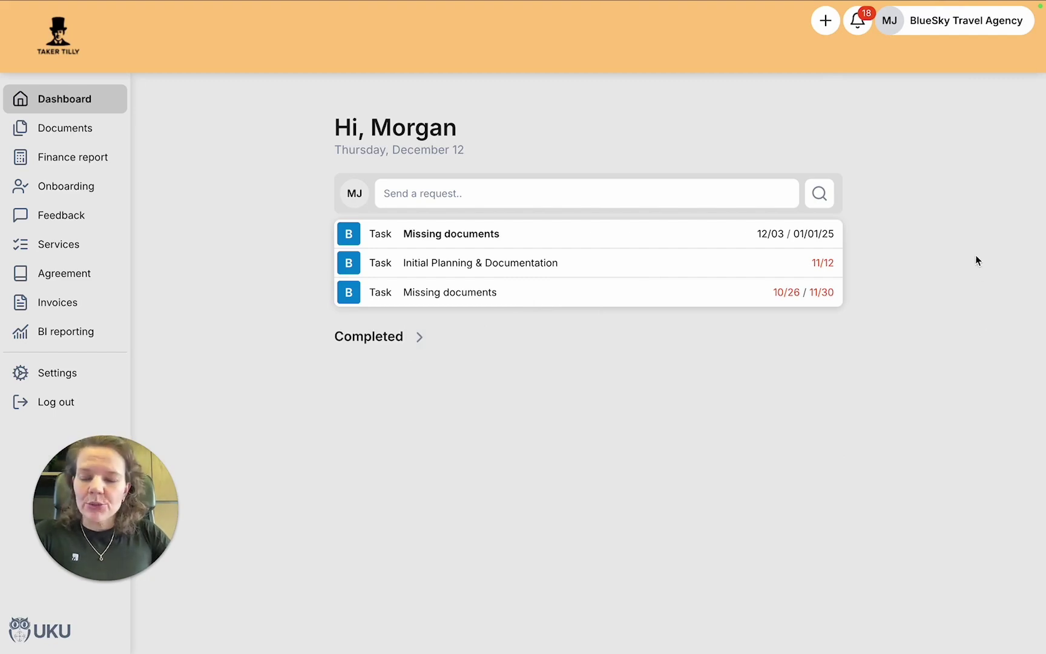
{"action": "left_click", "coordinate": [504, 196]}
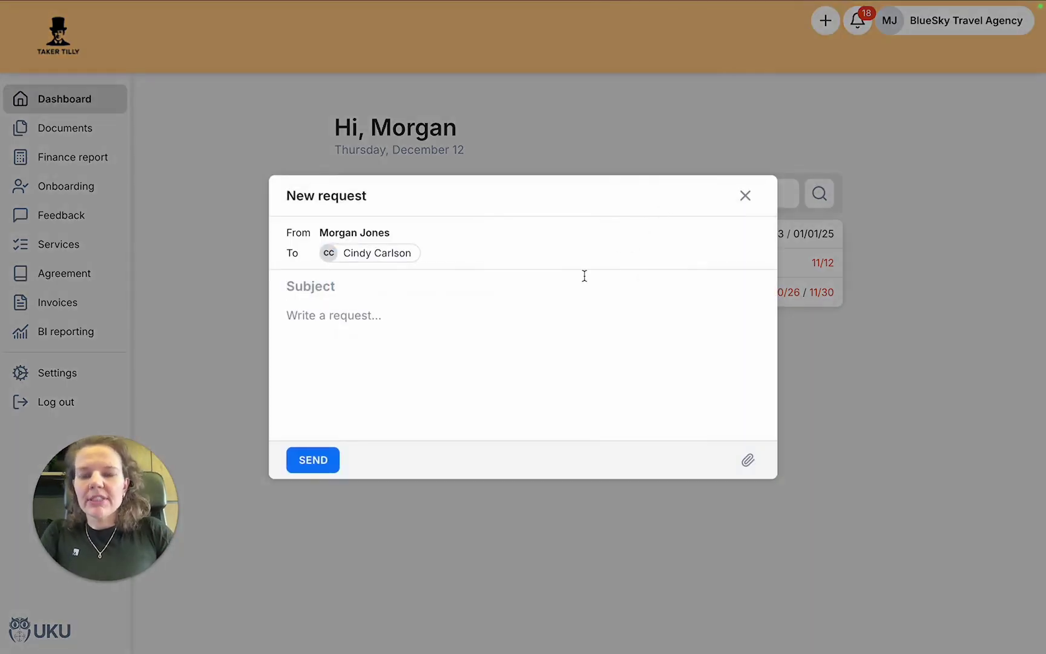
{"action": "type", "text": "New "}
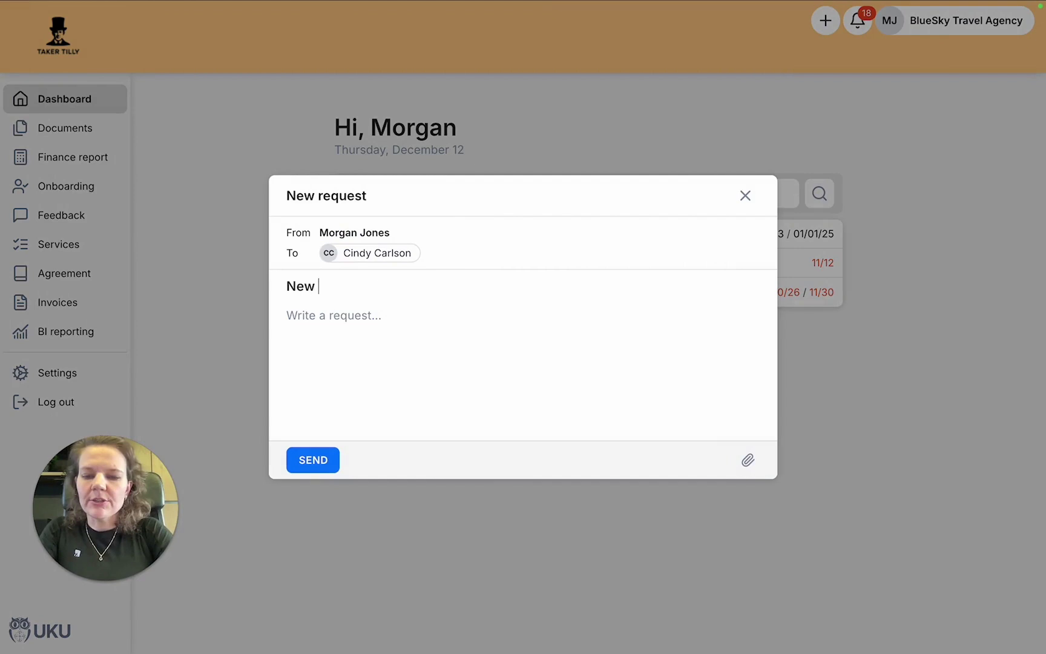
{"action": "type", "text": "request"}
{"action": "key", "text": "Tab"}
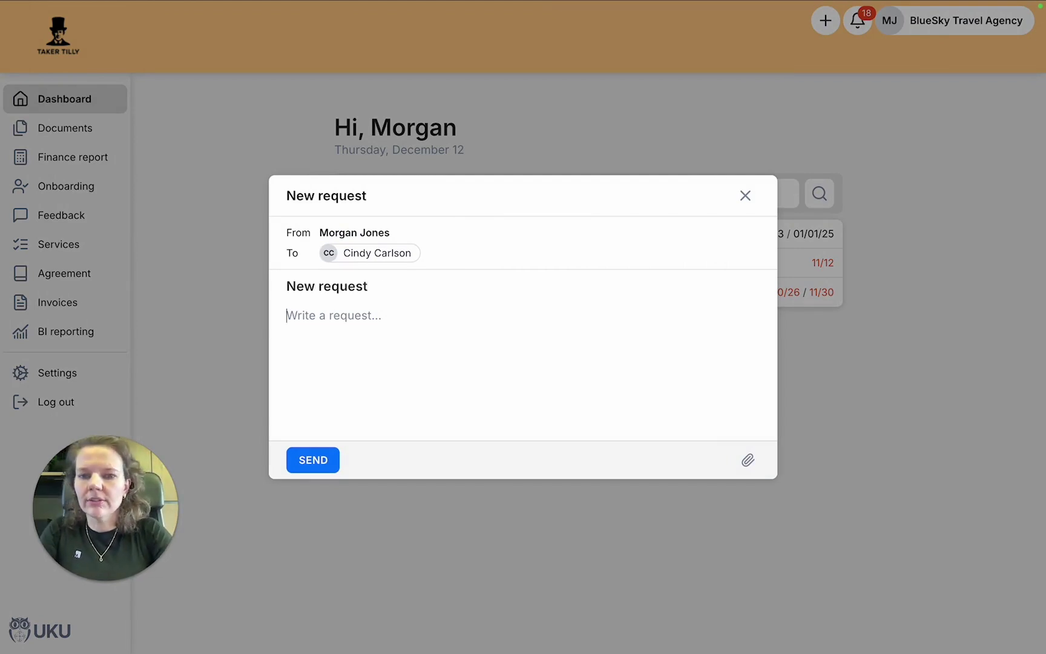
{"action": "type", "text": "I do "}
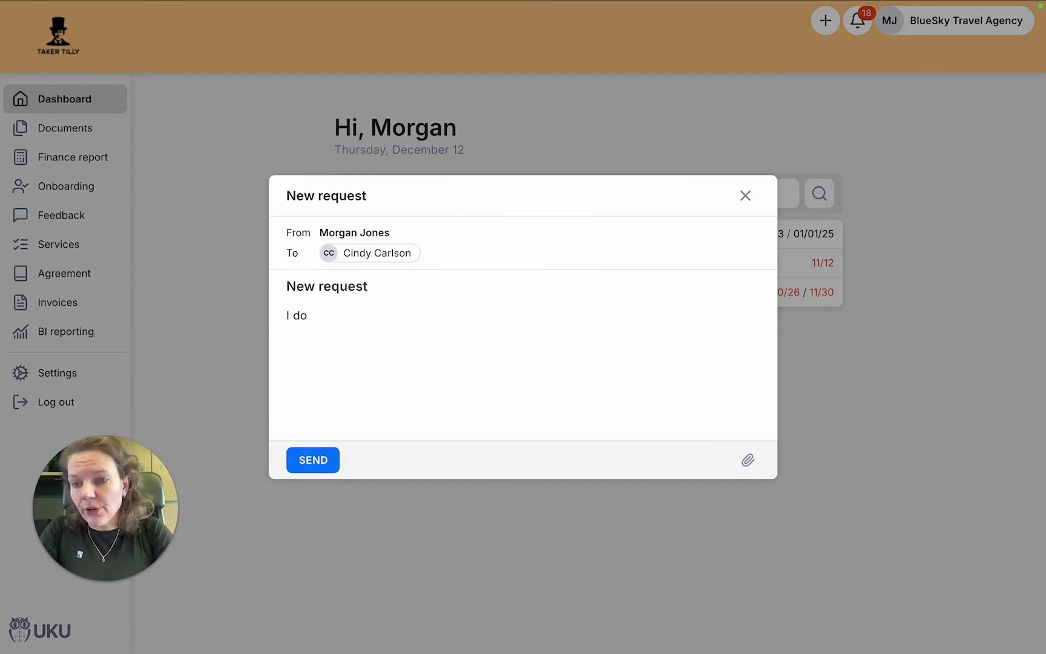
{"action": "type", "text": "n't li"}
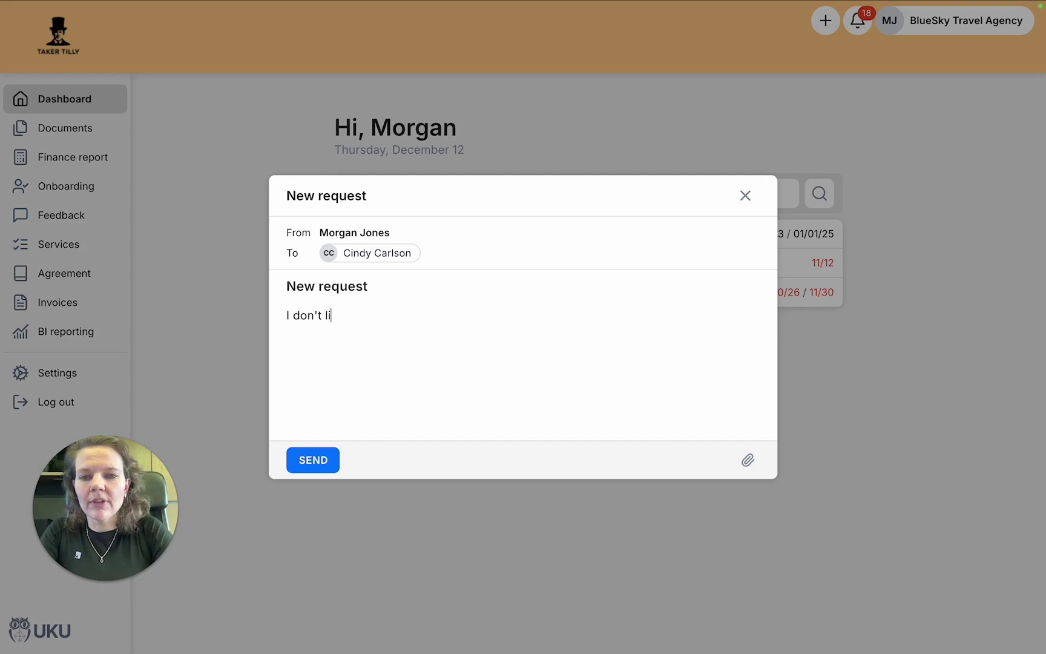
{"action": "type", "text": "ke working with emai"}
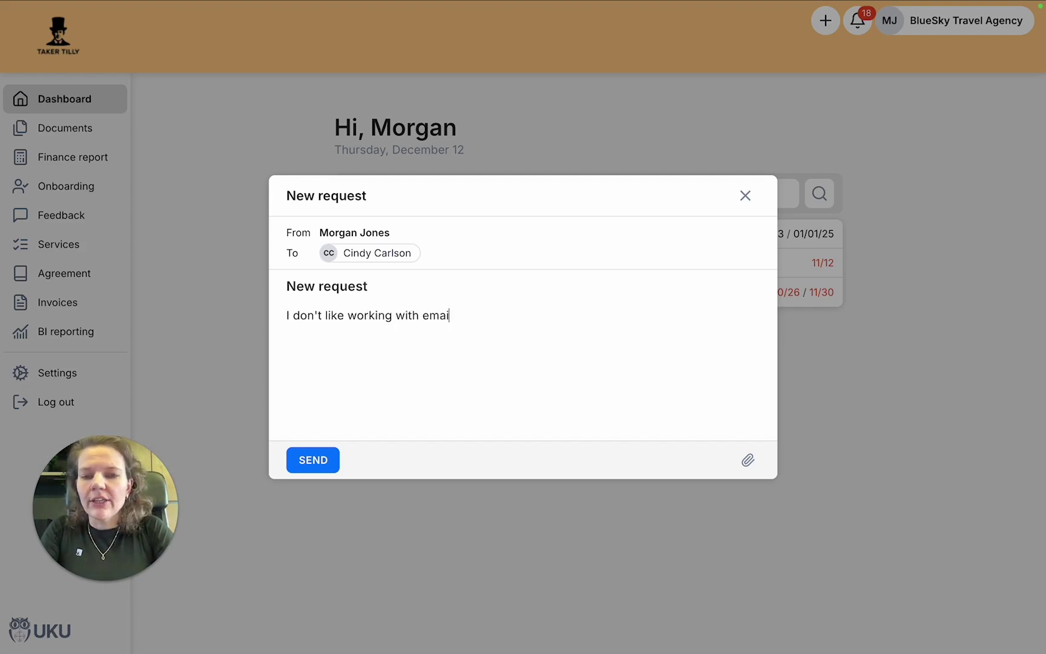
{"action": "type", "text": "ls."}
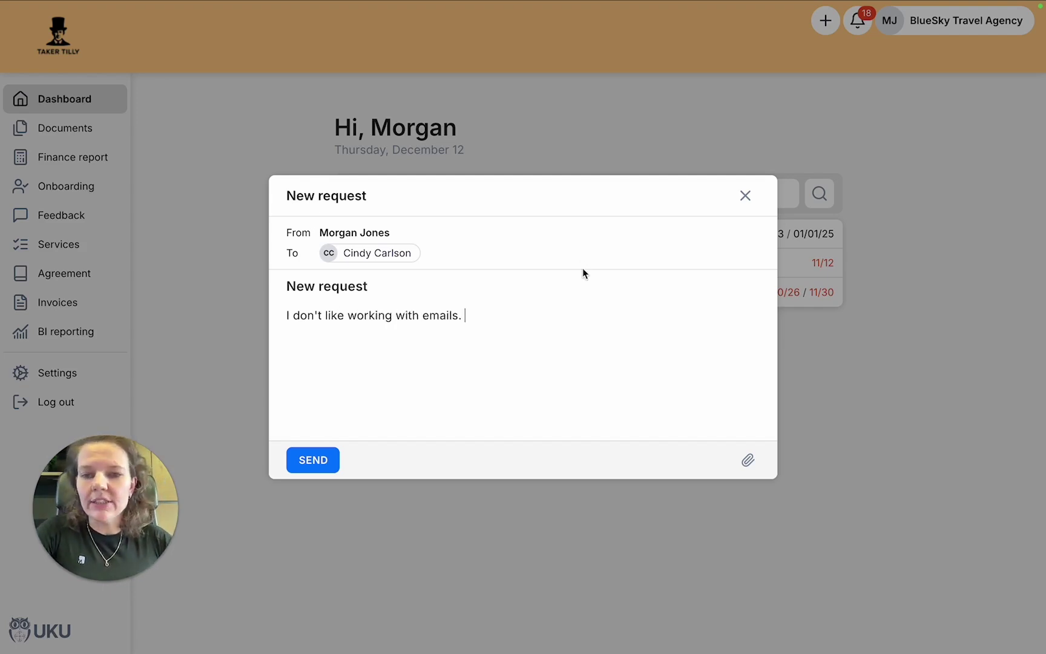
{"action": "left_click", "coordinate": [320, 463]}
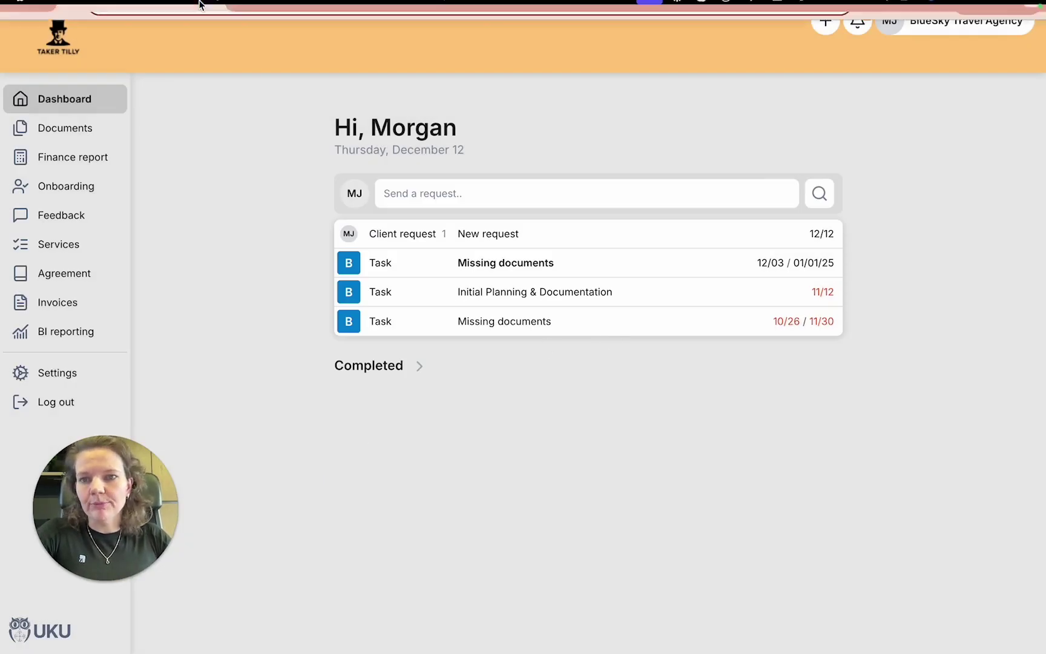
Step: In Uku, open the dashboard and apply the saved Client portal tasks view
{"action": "left_click", "coordinate": [311, 31]}
{"action": "scroll", "coordinate": [808, 194], "scroll_direction": "up", "scroll_amount": 5}
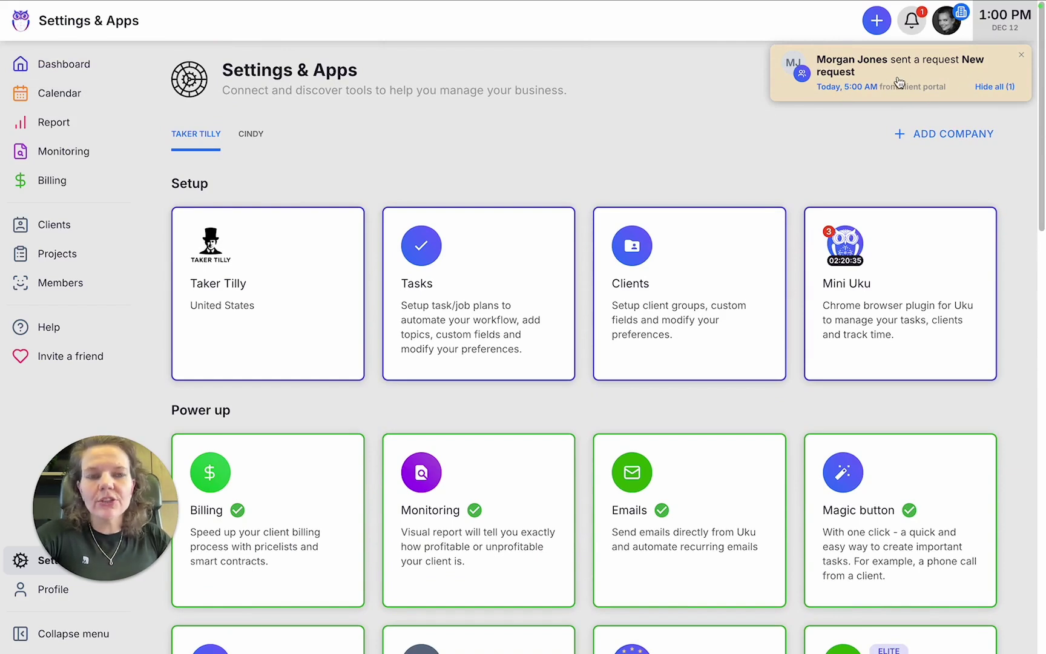
{"action": "left_click", "coordinate": [62, 66]}
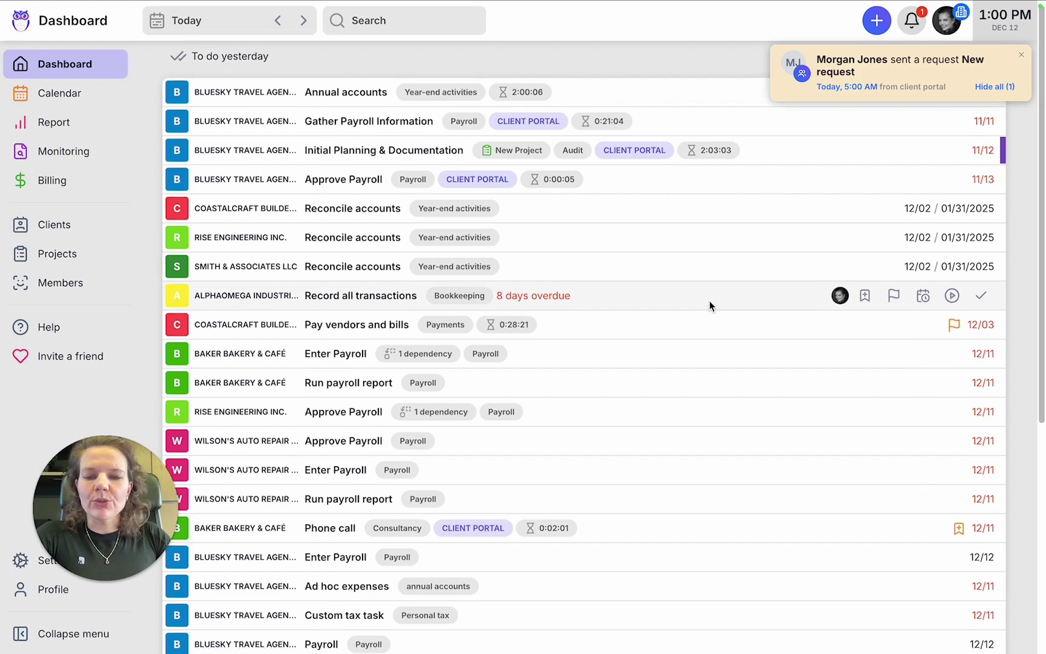
{"action": "scroll", "coordinate": [708, 306], "scroll_direction": "down", "scroll_amount": 5}
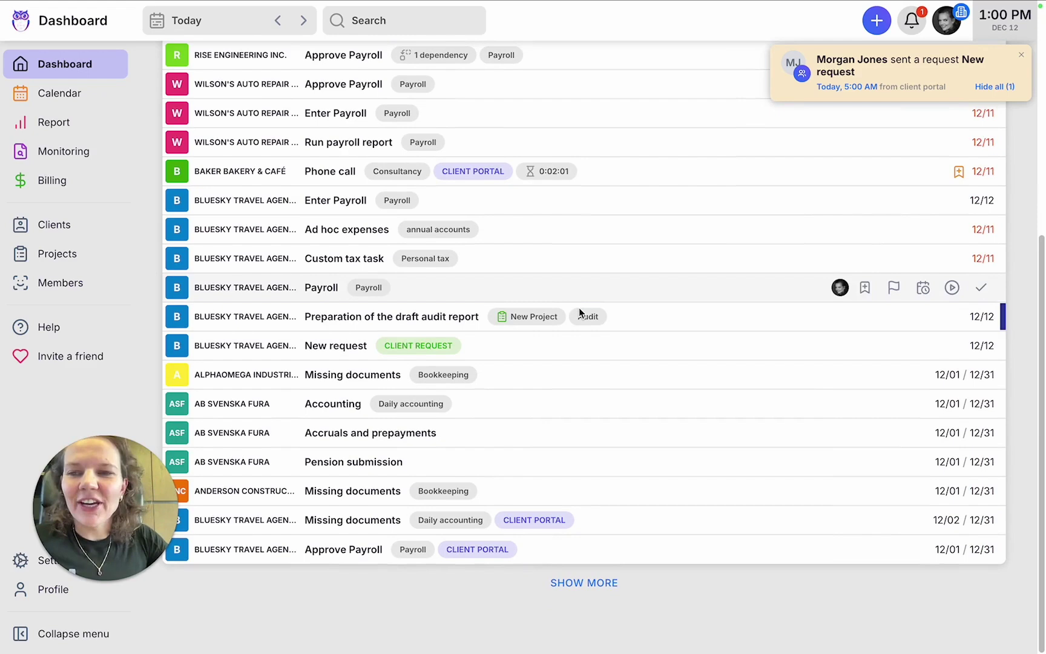
{"action": "scroll", "coordinate": [571, 315], "scroll_direction": "up", "scroll_amount": 5}
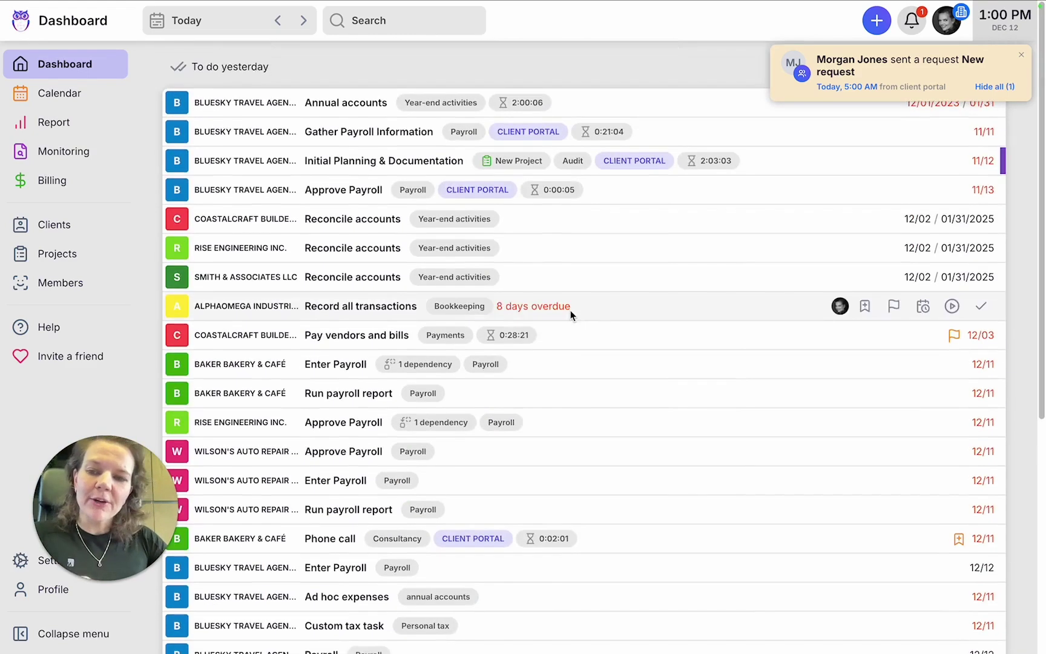
{"action": "left_click", "coordinate": [102, 64]}
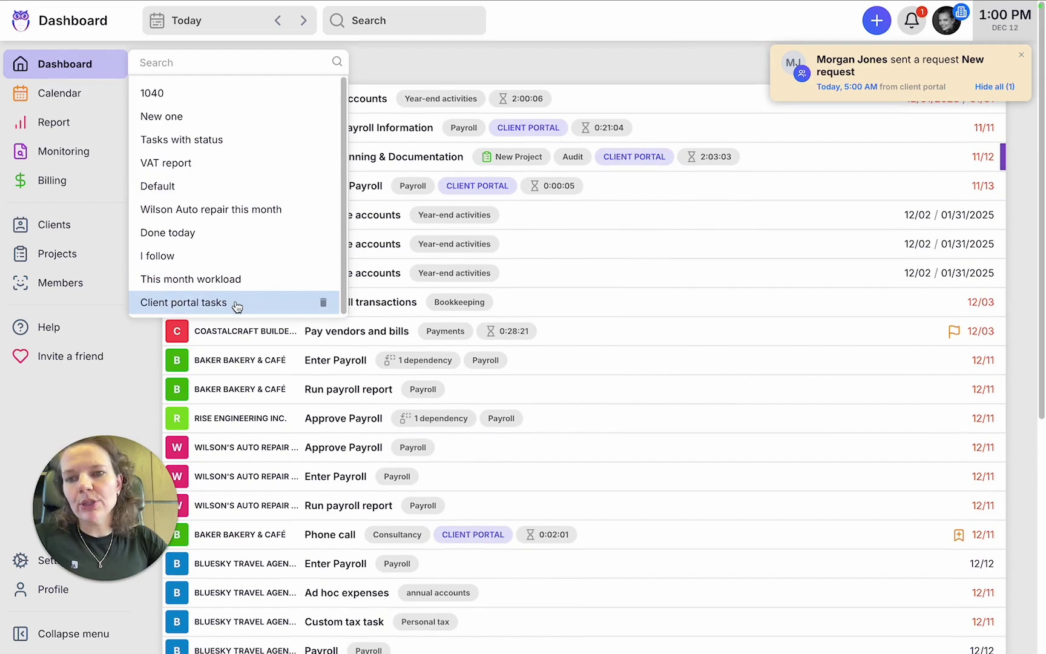
{"action": "left_click", "coordinate": [213, 303]}
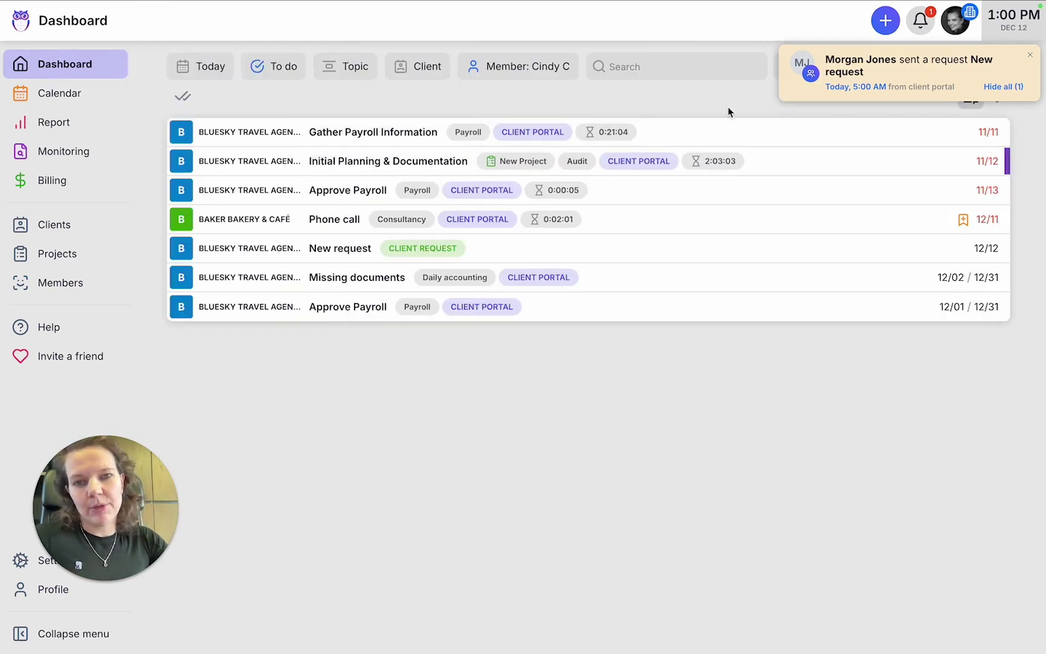
{"action": "mouse_move", "coordinate": [445, 249]}
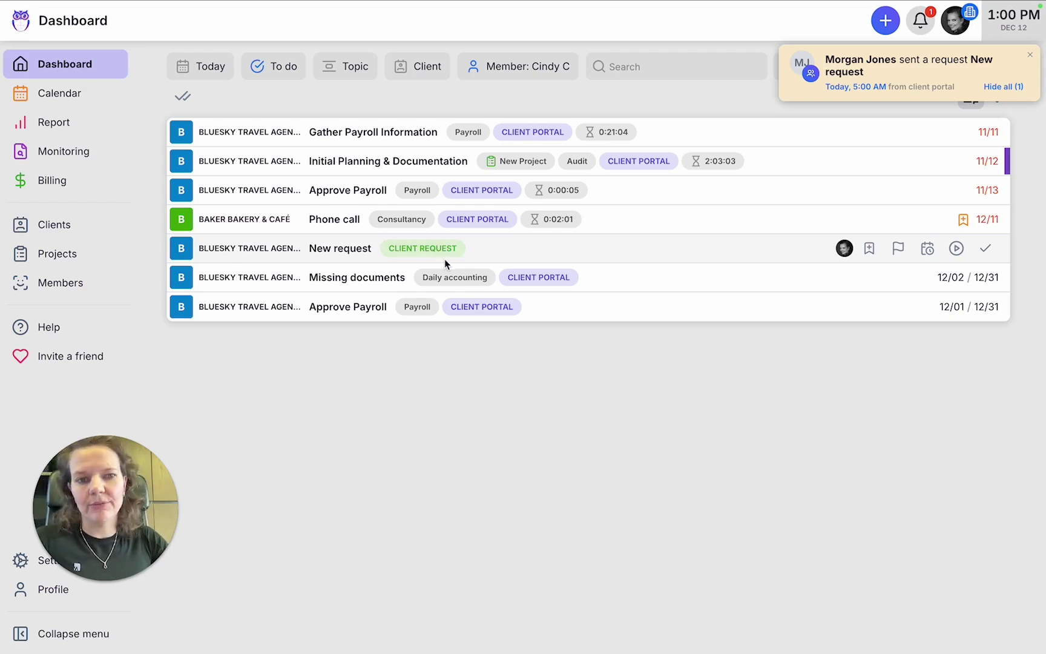
Step: Start the timer on BlueSky's New request task and add a second team member
{"action": "left_click", "coordinate": [956, 248]}
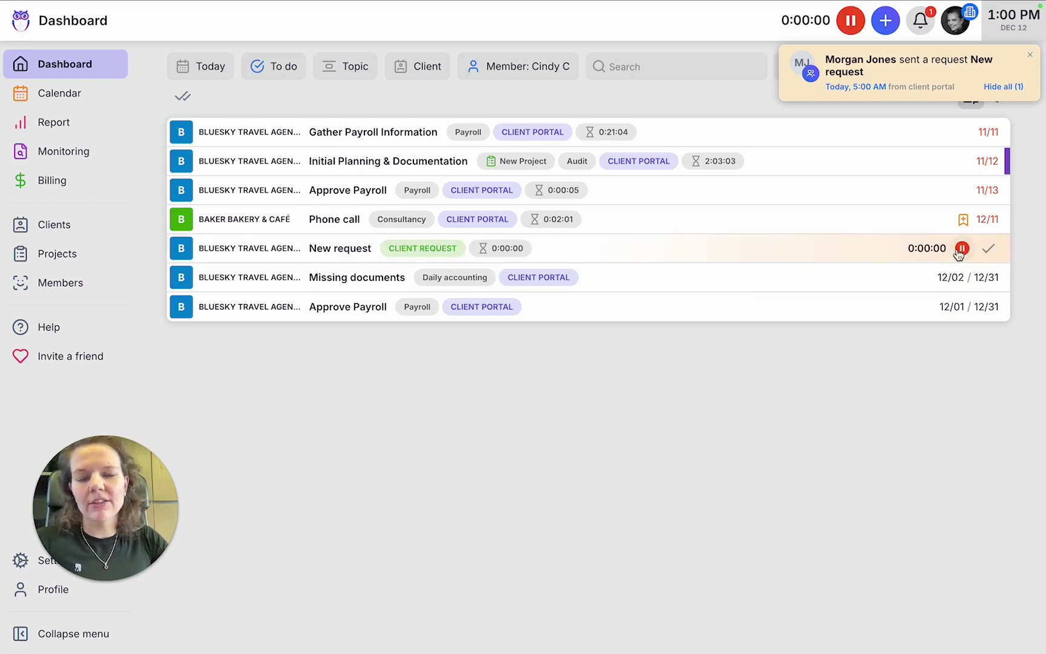
{"action": "left_click", "coordinate": [687, 252]}
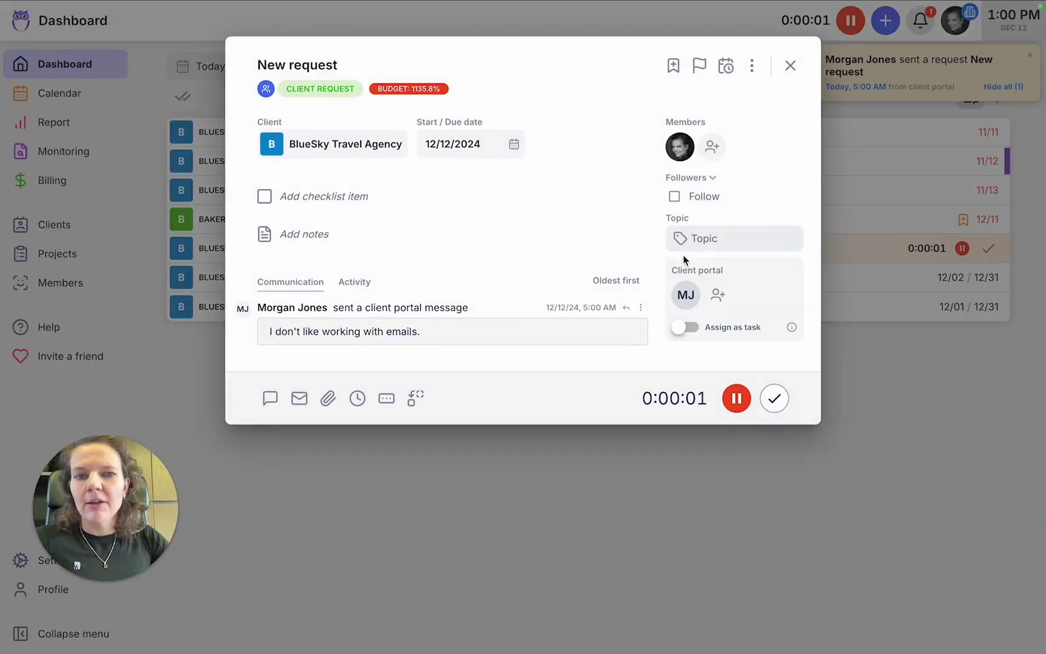
{"action": "left_click", "coordinate": [712, 146]}
{"action": "left_click", "coordinate": [784, 299]}
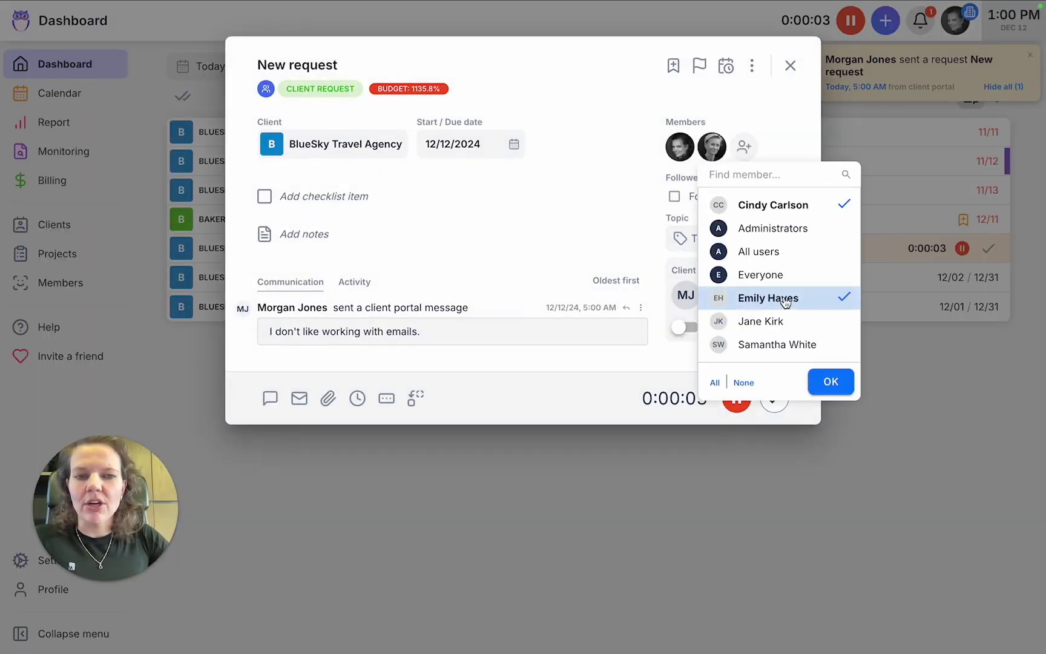
{"action": "left_click", "coordinate": [778, 128]}
{"action": "left_click", "coordinate": [790, 65]}
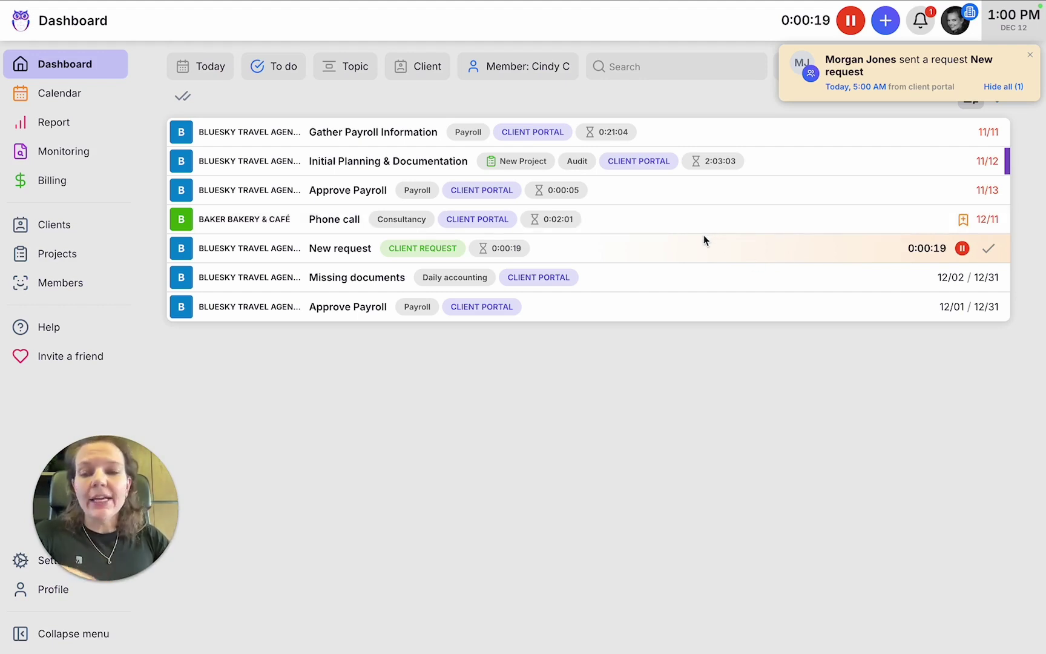
Step: Create a new Phone call task from the new-item list
{"action": "left_click", "coordinate": [890, 22]}
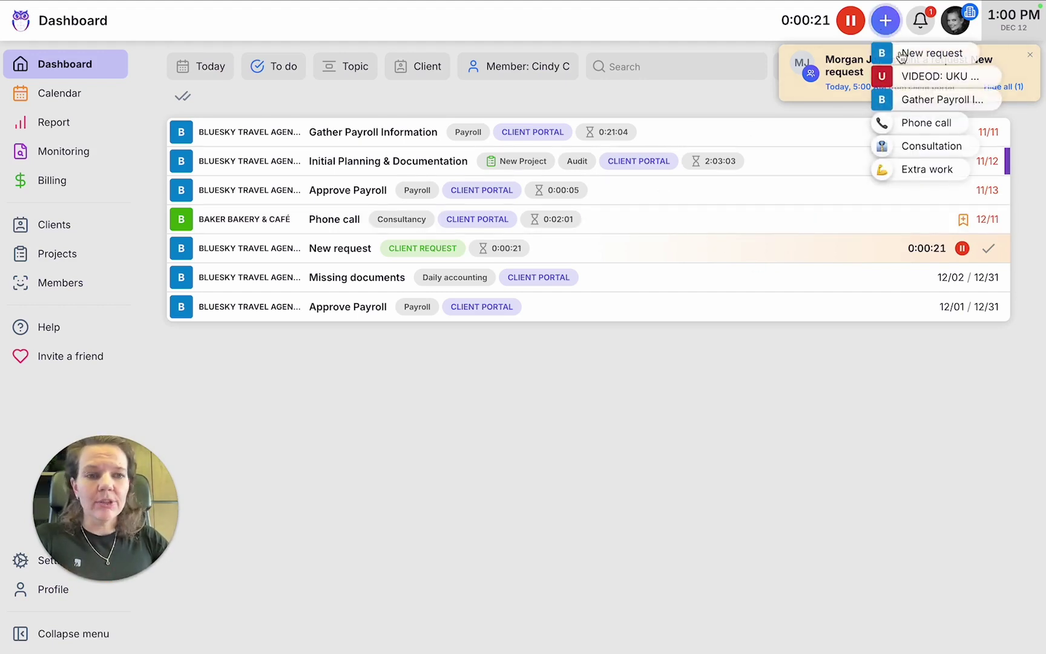
{"action": "left_click", "coordinate": [885, 20]}
{"action": "left_click", "coordinate": [903, 124]}
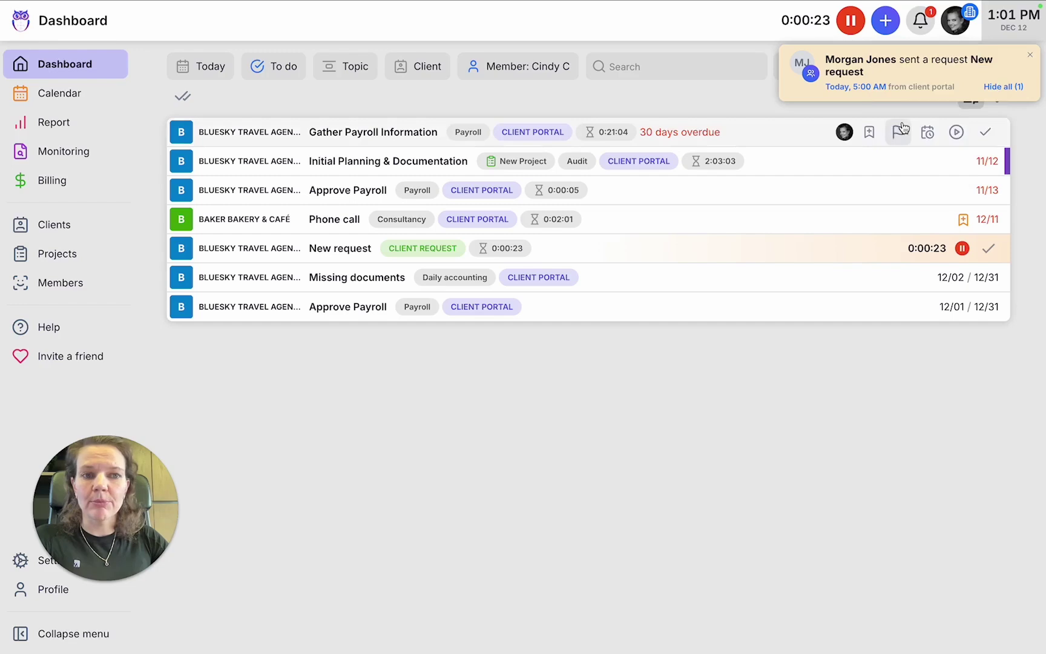
{"action": "left_click", "coordinate": [350, 140]}
Step: Change the task's client to BlueSky Travel Agency and start its description
{"action": "left_click", "coordinate": [319, 222]}
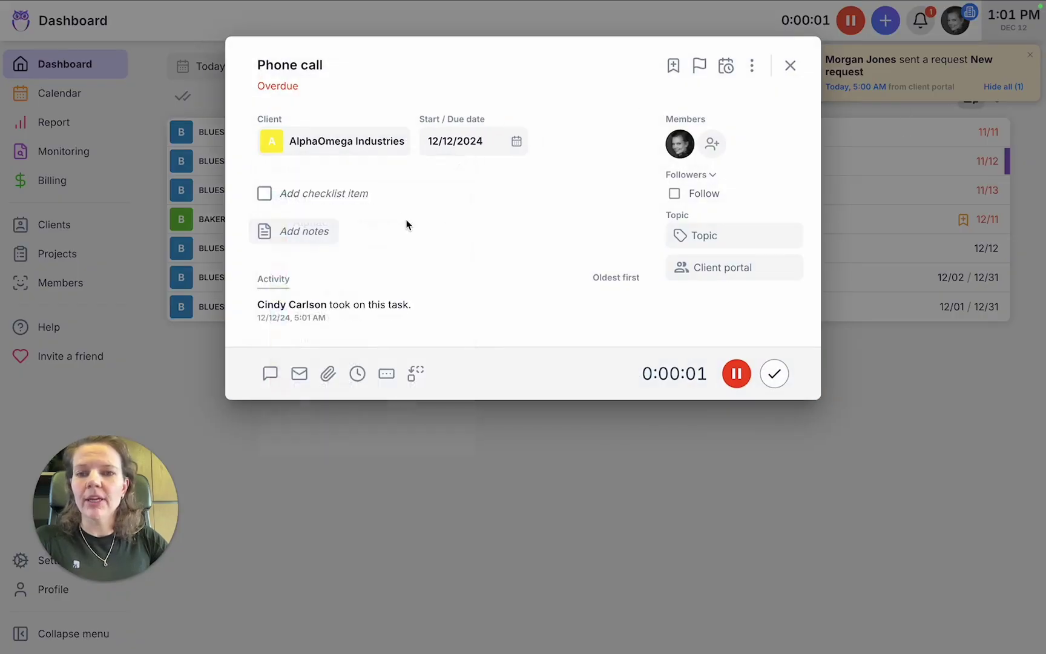
{"action": "left_click", "coordinate": [341, 146]}
{"action": "left_click", "coordinate": [347, 314]}
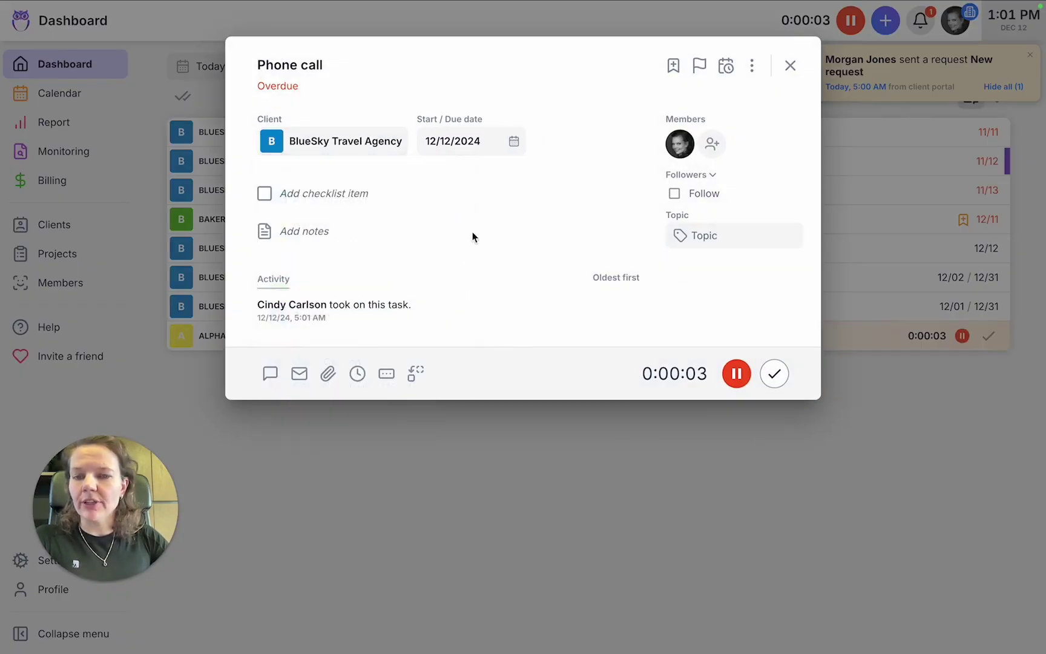
{"action": "left_click", "coordinate": [316, 232]}
{"action": "type", "text": "No"}
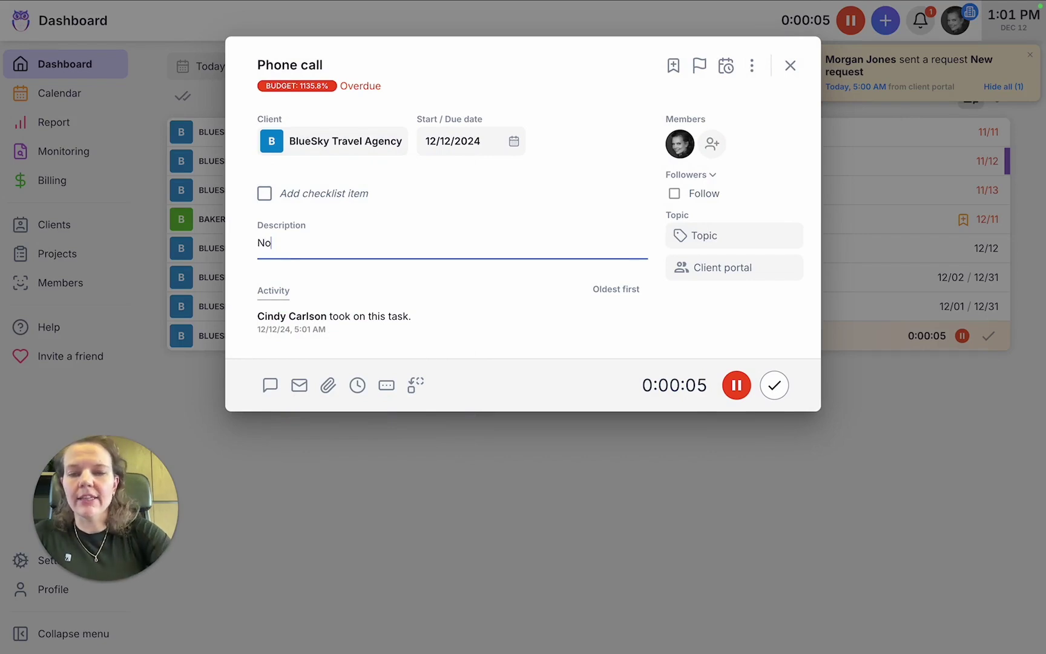
{"action": "type", "text": "tes"}
Step: Add checklist items AI 1 and AI 2 and a second member to the task
{"action": "left_click", "coordinate": [317, 194]}
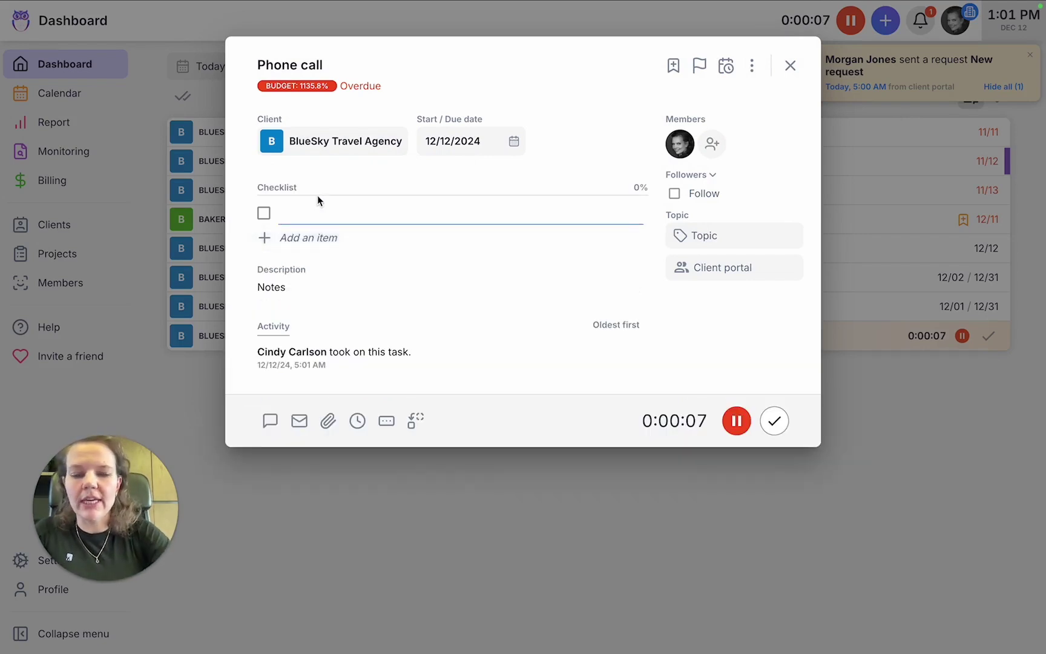
{"action": "type", "text": "AI 1"}
{"action": "key", "text": "Return"}
{"action": "type", "text": "AI"}
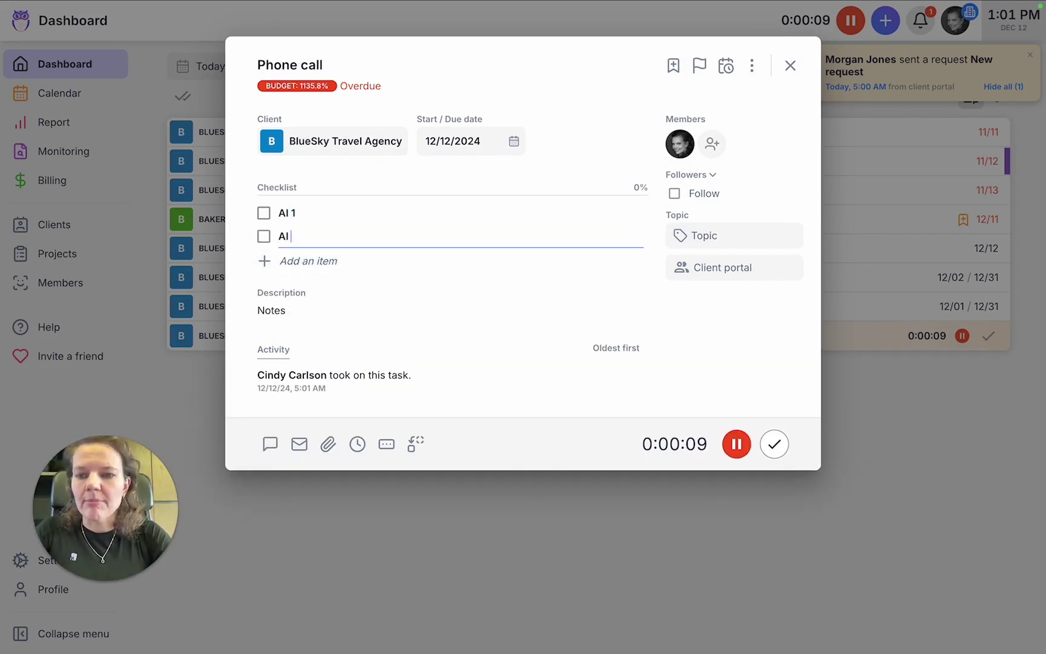
{"action": "type", "text": " 2 @Emily"}
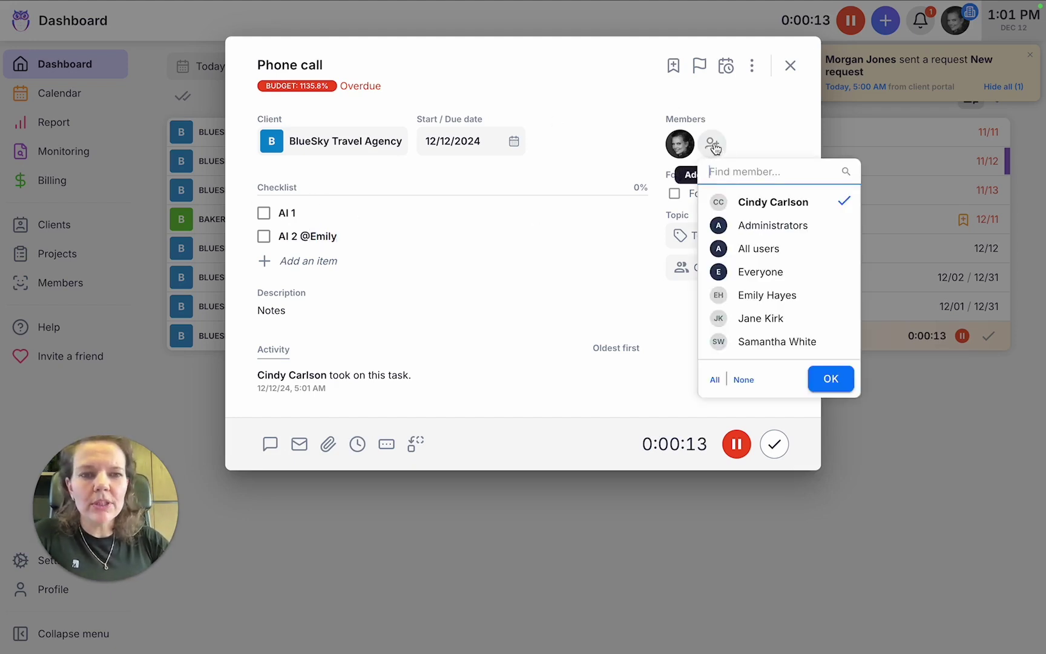
{"action": "left_click", "coordinate": [790, 296]}
{"action": "left_click", "coordinate": [572, 308]}
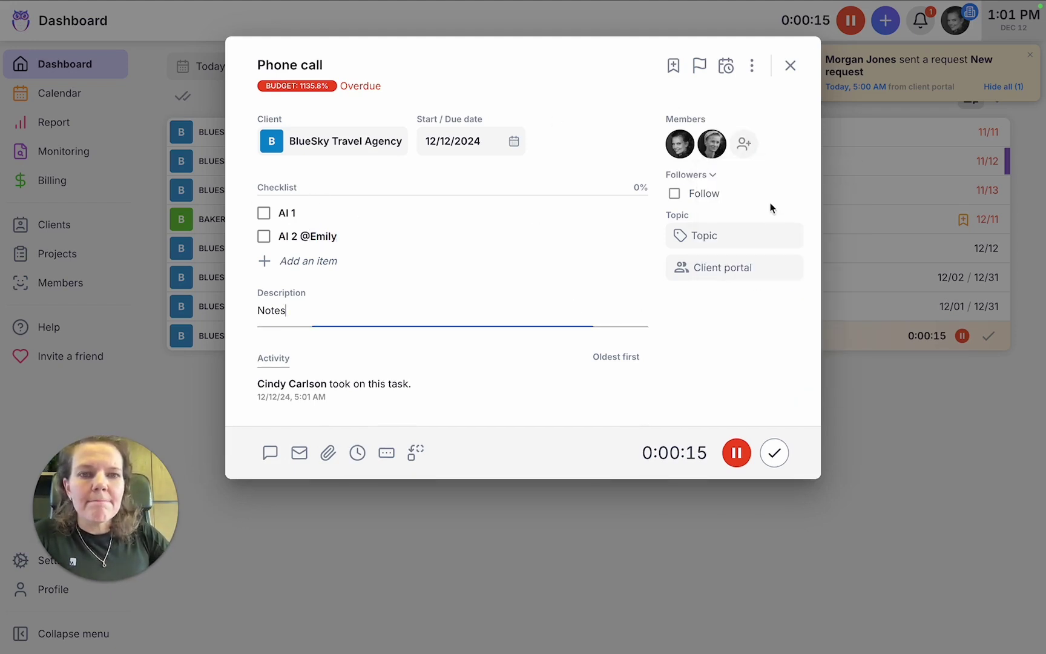
Step: Set the topic to Consultancy and mark the task as extra work
{"action": "left_click", "coordinate": [730, 244]}
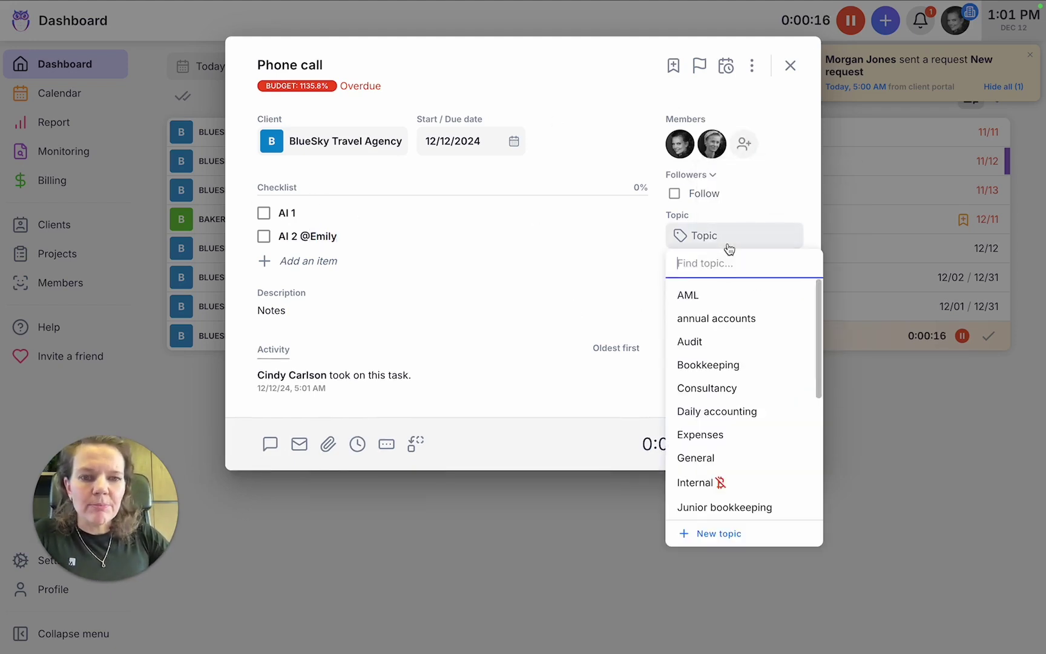
{"action": "left_click", "coordinate": [719, 388]}
{"action": "left_click", "coordinate": [674, 66]}
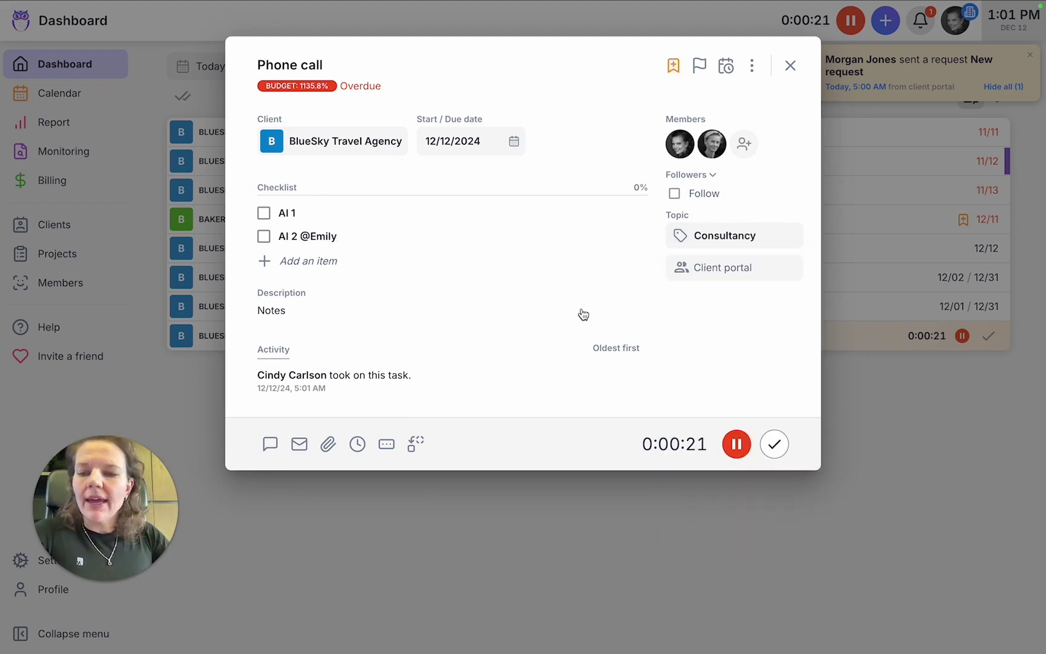
{"action": "left_click", "coordinate": [720, 269]}
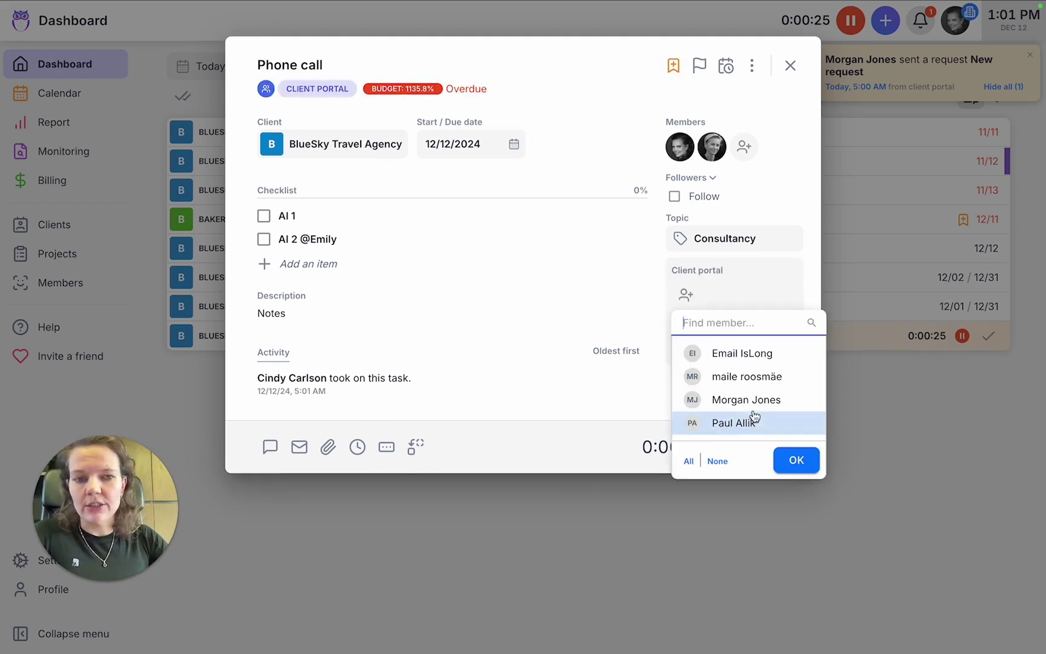
{"action": "left_click", "coordinate": [773, 401]}
{"action": "left_click", "coordinate": [638, 391]}
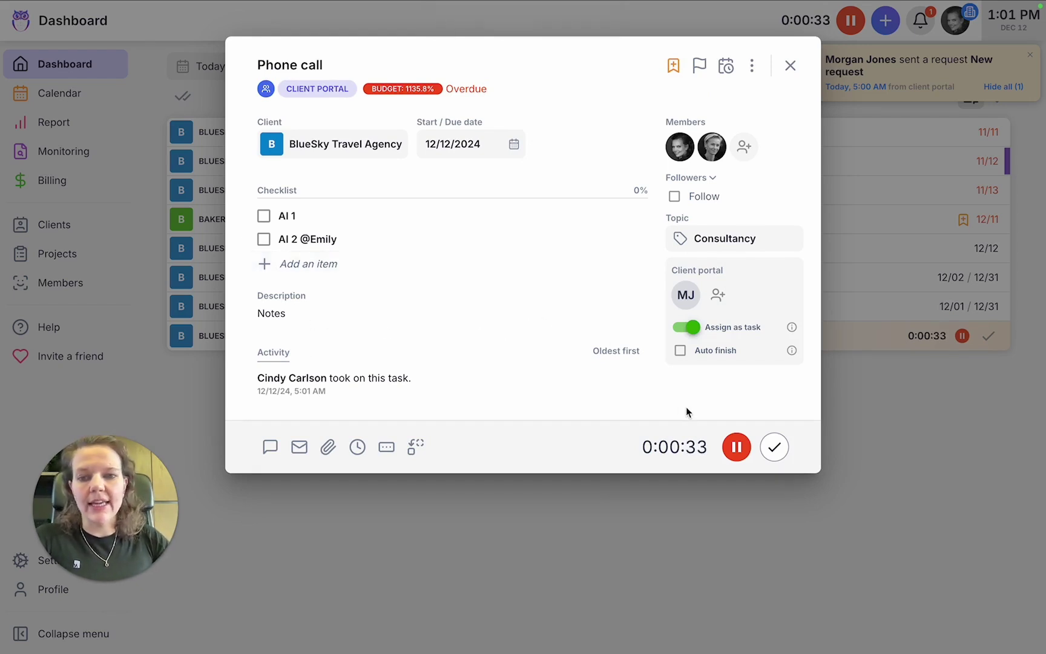
{"action": "left_click", "coordinate": [736, 446]}
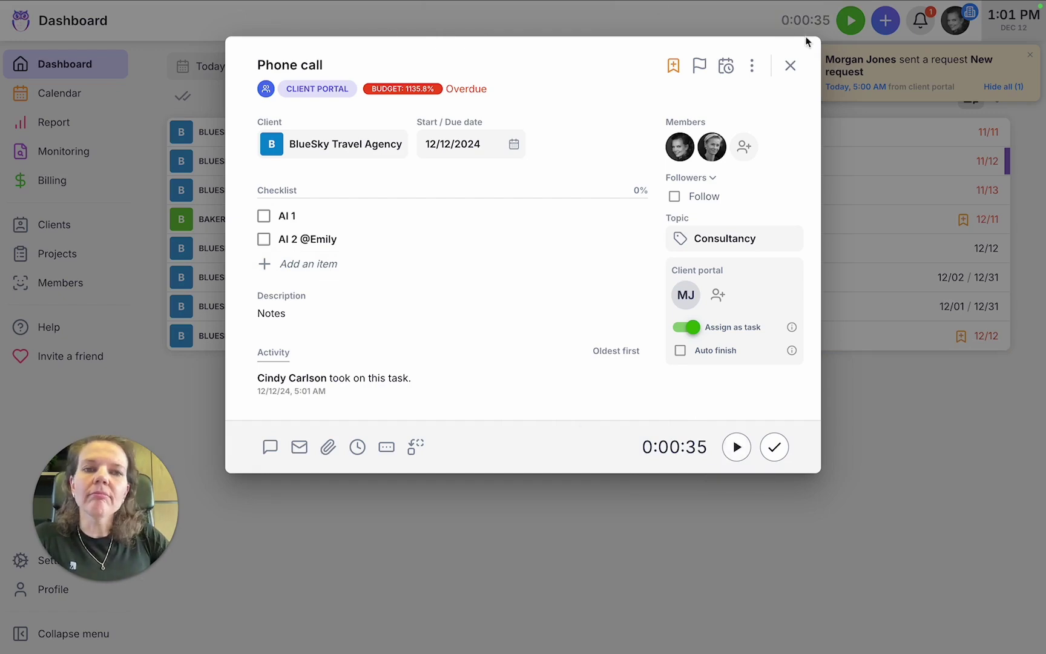
Step: Close the task in Uku and open Phone call in the Client Portal
{"action": "left_click", "coordinate": [790, 66]}
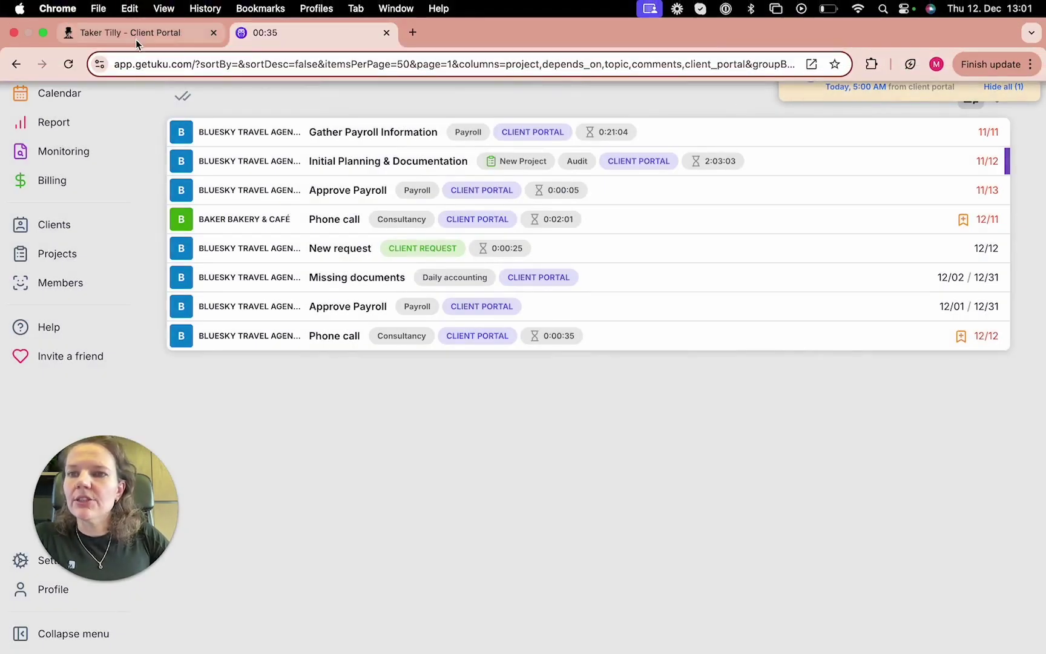
{"action": "left_click", "coordinate": [127, 32]}
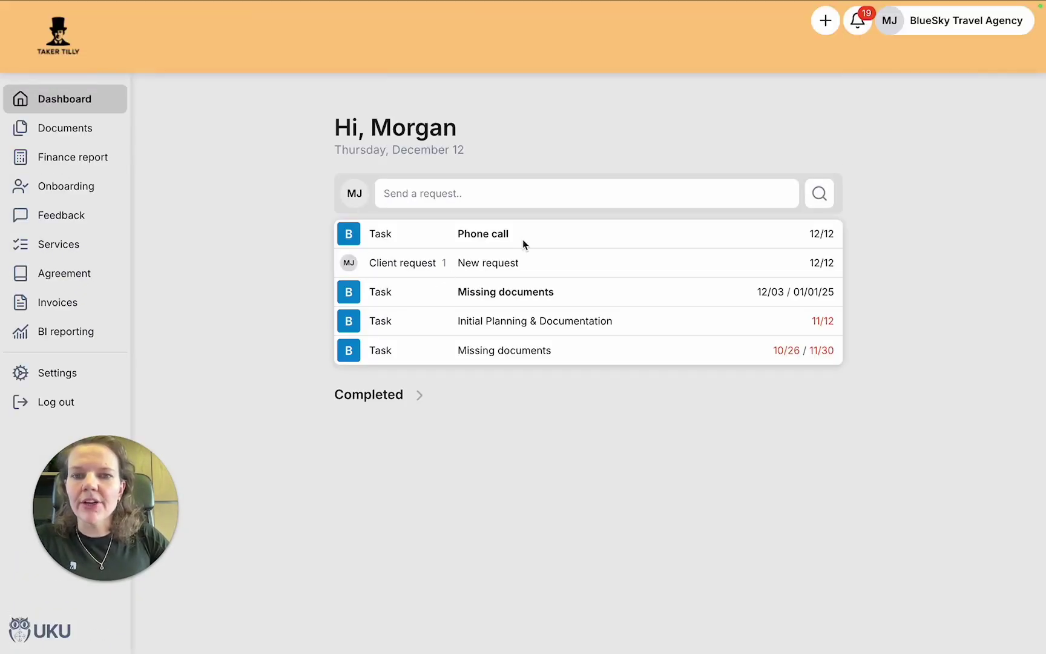
{"action": "left_click", "coordinate": [522, 237]}
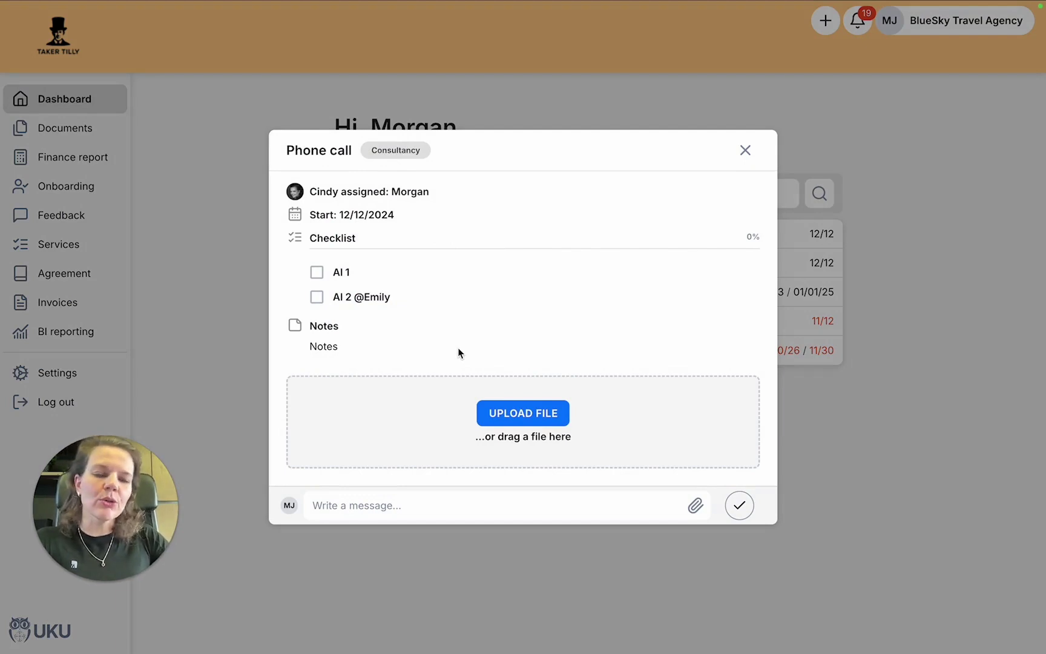
Step: Reopen Phone call, mark it done, and expand the Completed list
{"action": "left_click", "coordinate": [745, 150]}
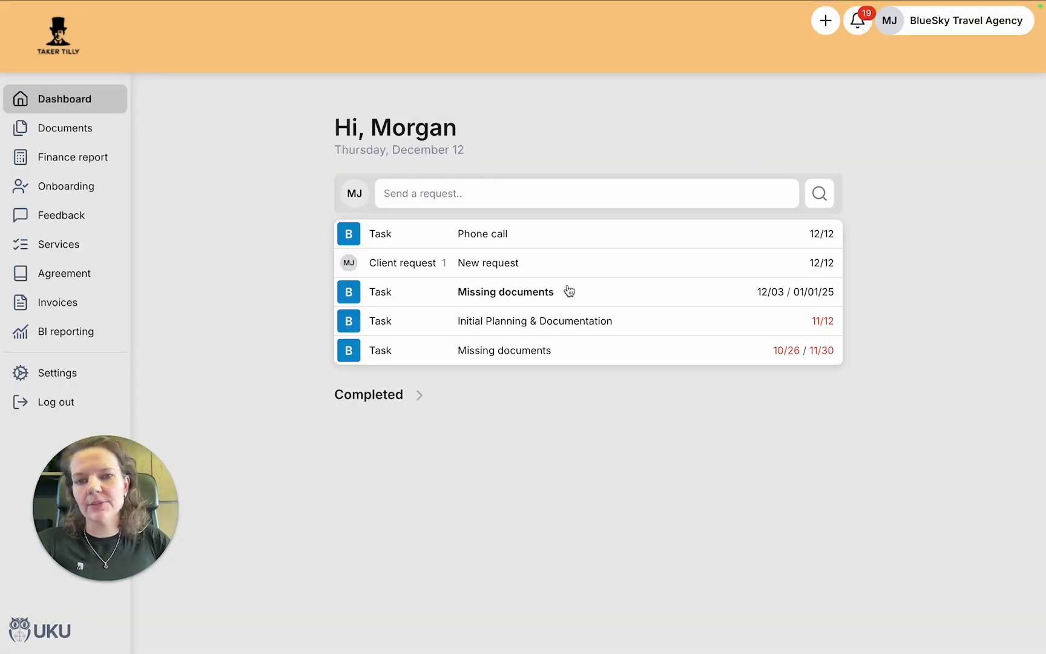
{"action": "left_click", "coordinate": [781, 237]}
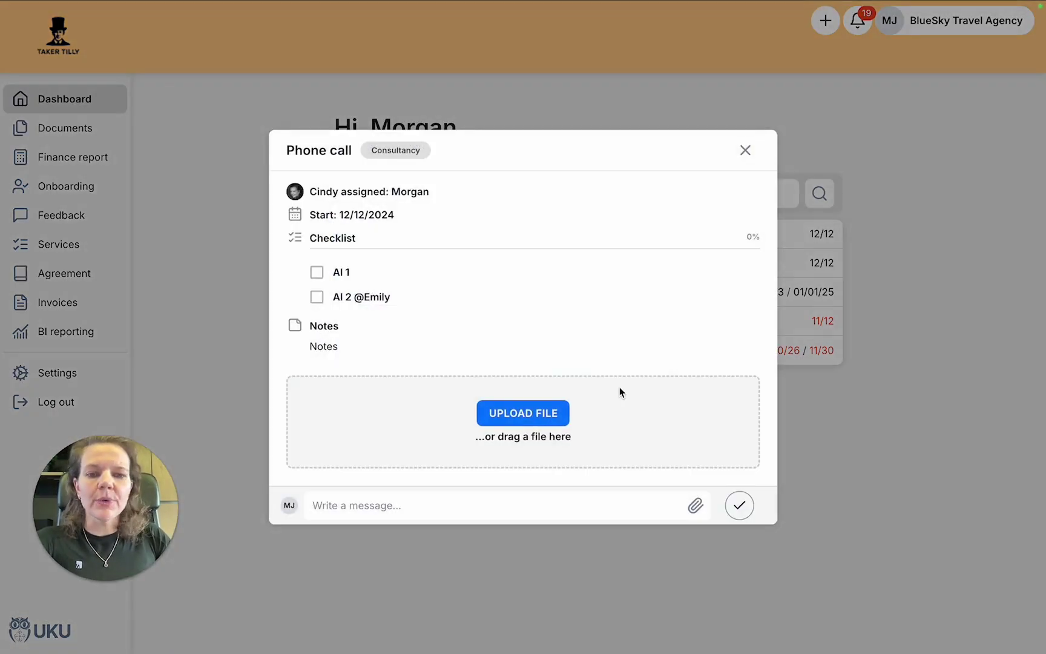
{"action": "left_click", "coordinate": [739, 505]}
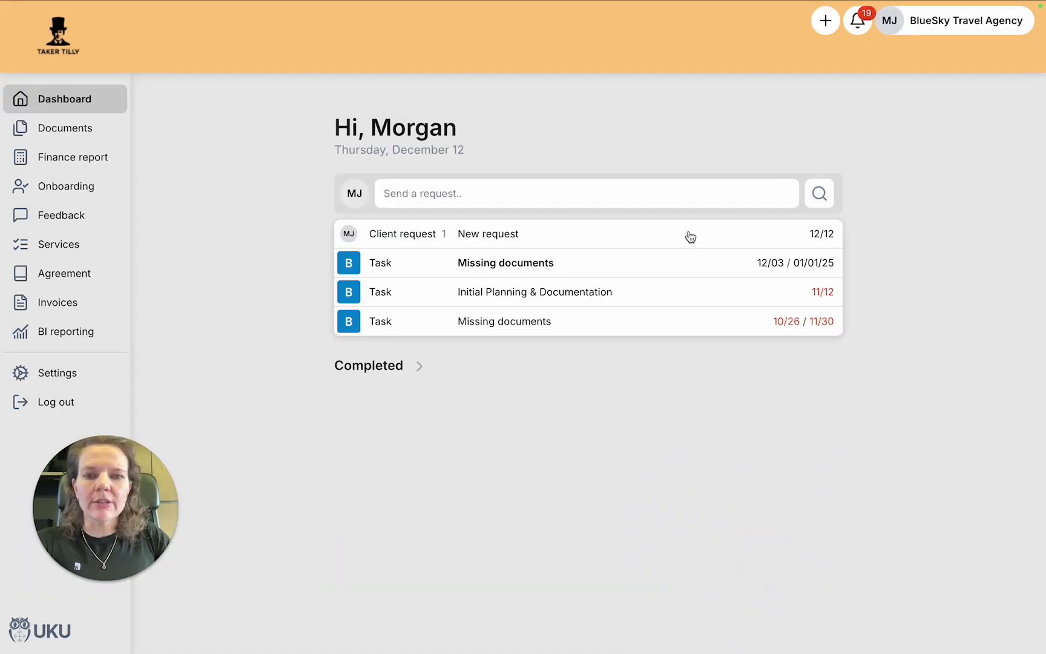
{"action": "left_click", "coordinate": [422, 368]}
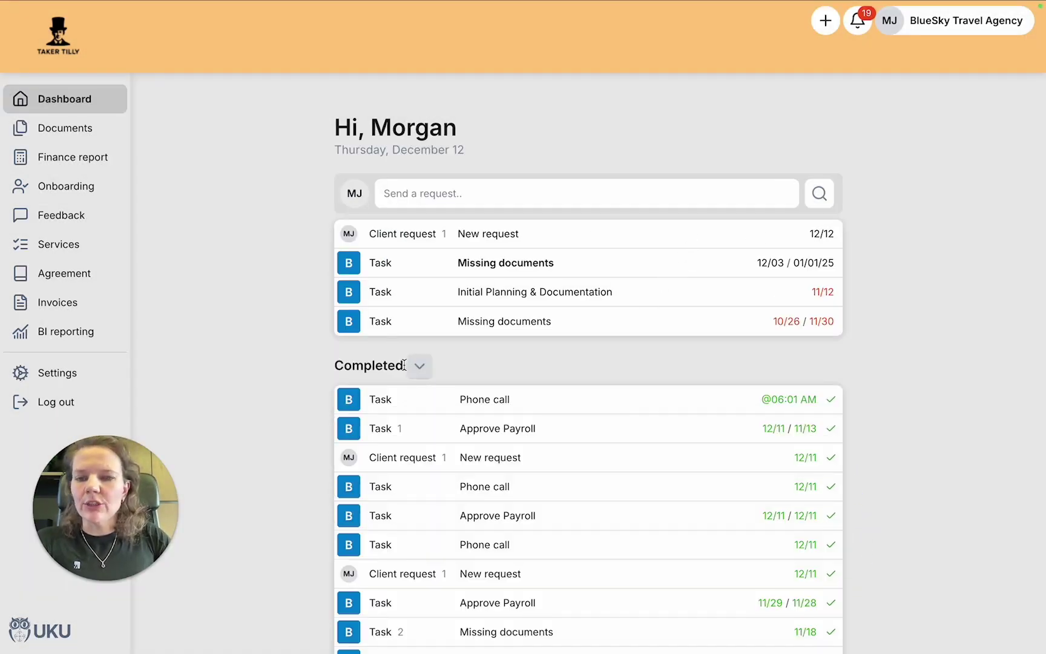
{"action": "scroll", "coordinate": [485, 577], "scroll_direction": "down", "scroll_amount": 1}
{"action": "scroll", "coordinate": [501, 578], "scroll_direction": "down", "scroll_amount": 4}
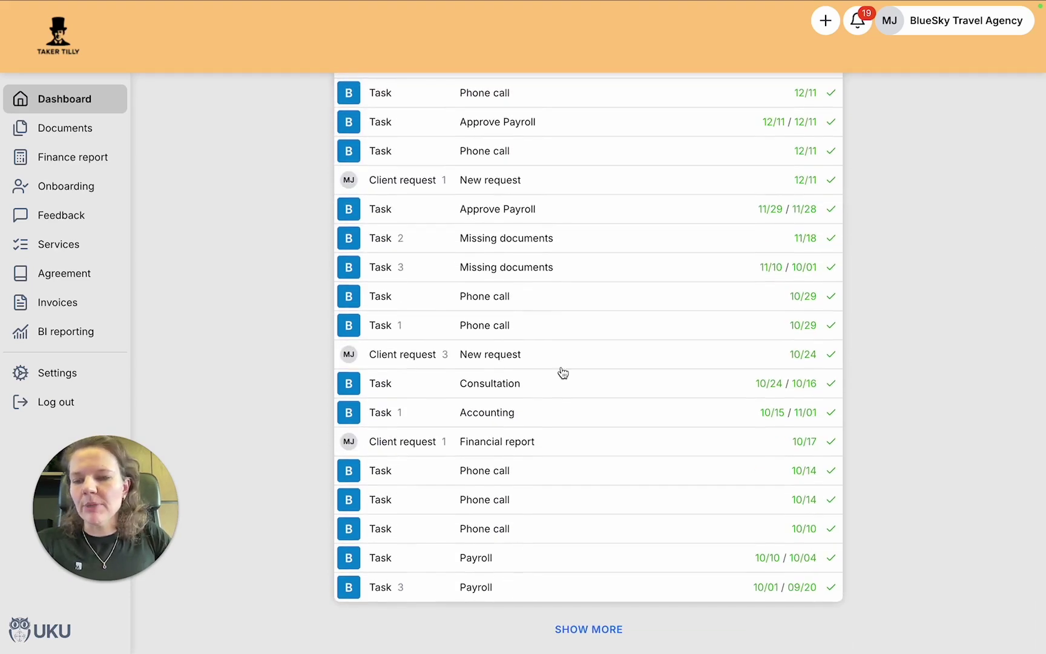
{"action": "scroll", "coordinate": [562, 372], "scroll_direction": "up", "scroll_amount": 5}
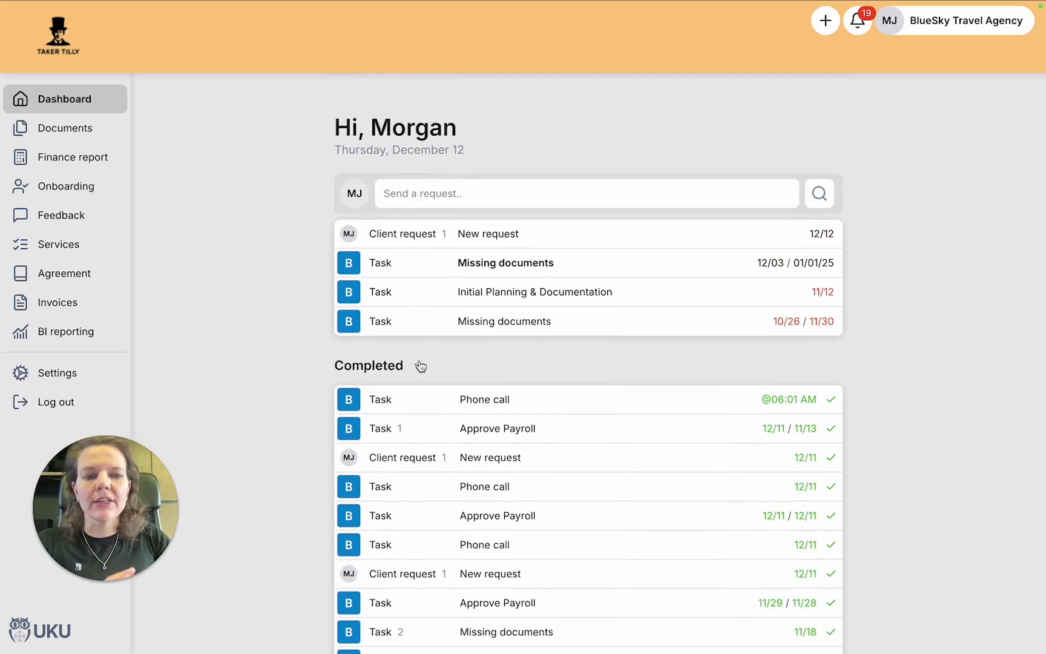
{"action": "left_click", "coordinate": [421, 367]}
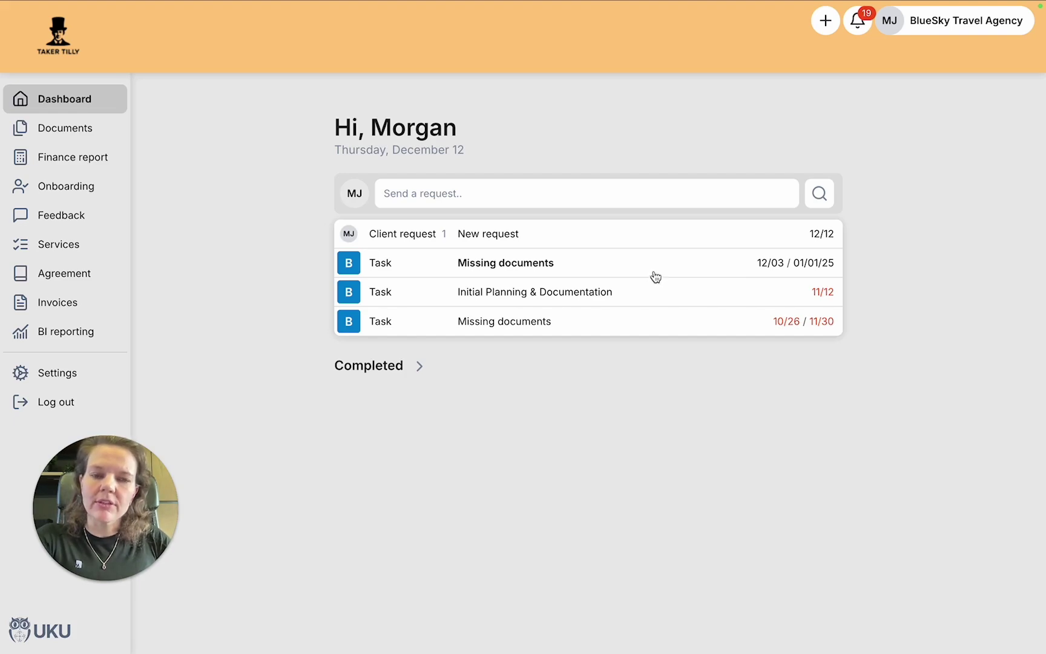
{"action": "left_click", "coordinate": [606, 264]}
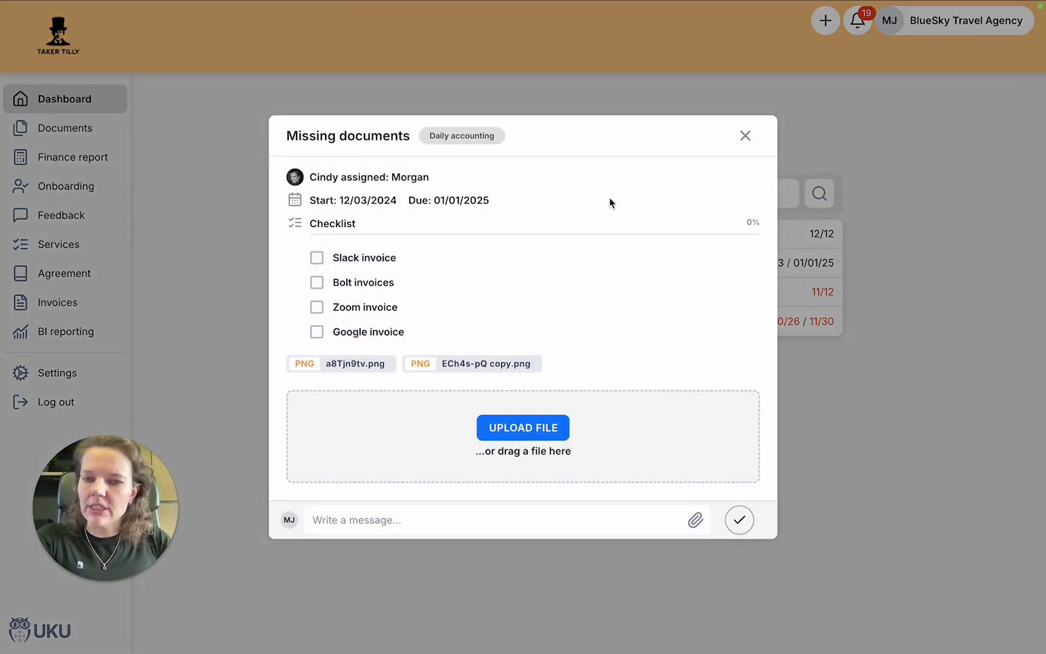
{"action": "left_click", "coordinate": [744, 137]}
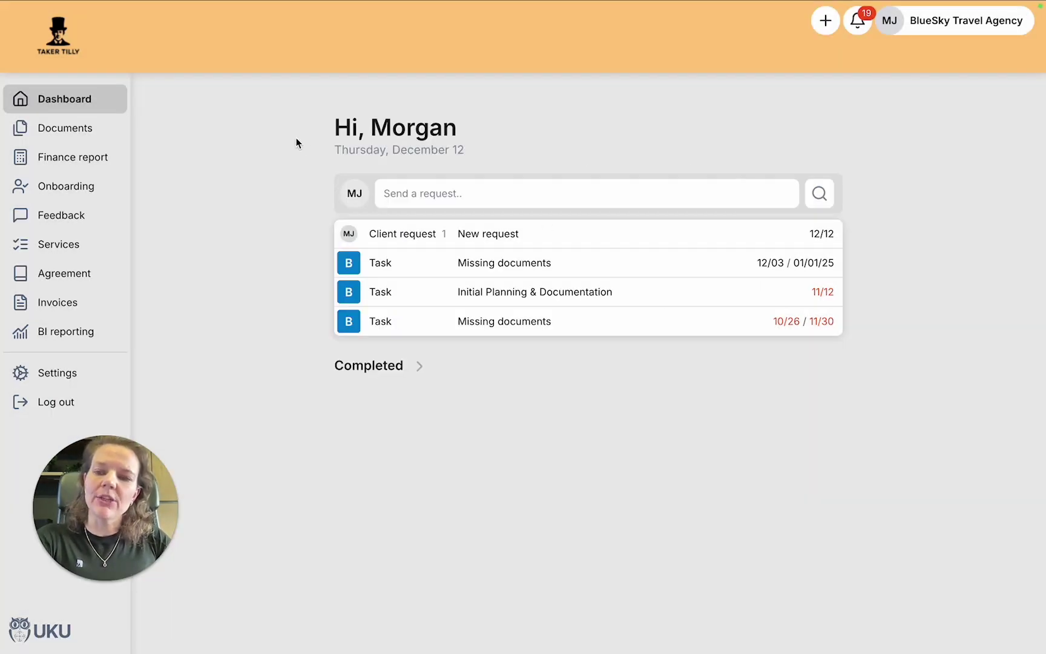
{"action": "mouse_move", "coordinate": [290, 4]}
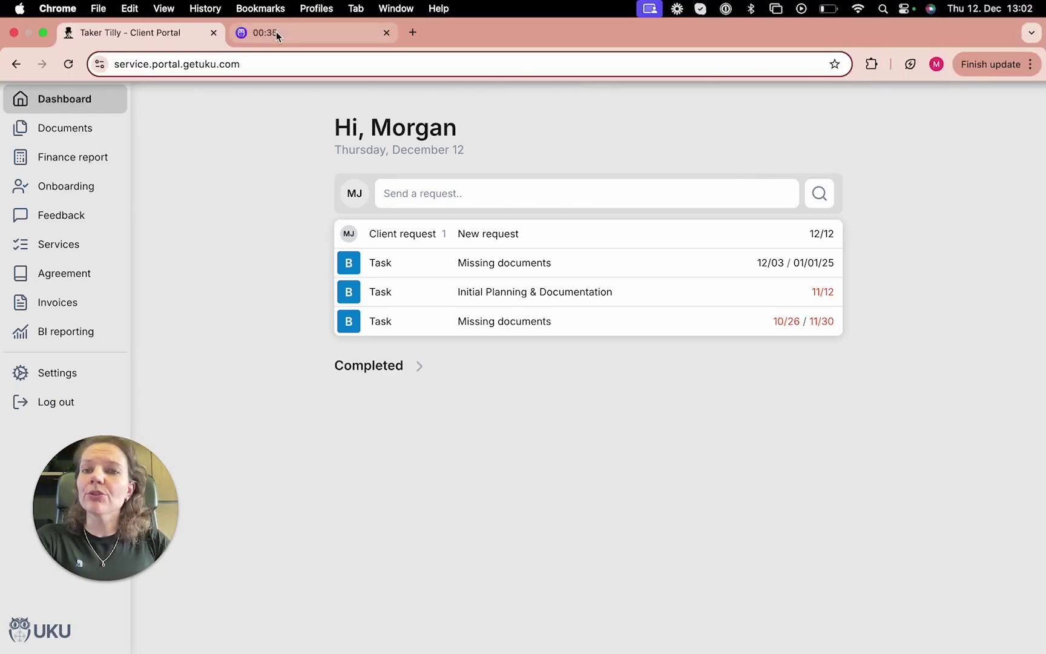
Step: Open BlueSky Travel Agency's Communication tab in Uku to view its e-mail history
{"action": "left_click", "coordinate": [277, 34]}
{"action": "left_click", "coordinate": [175, 132]}
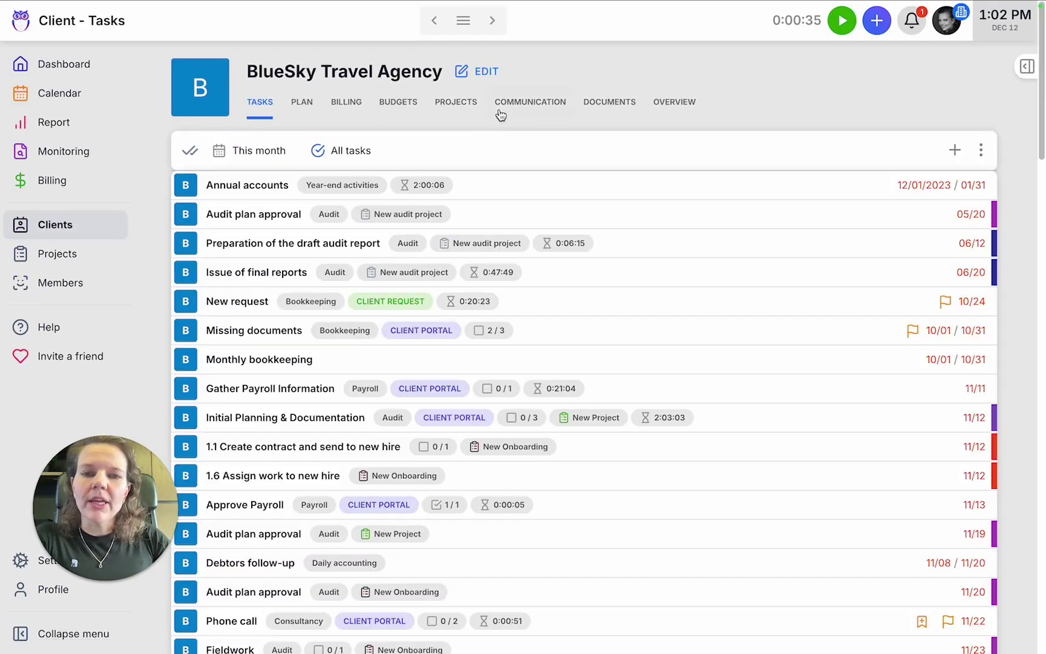
{"action": "left_click", "coordinate": [505, 110]}
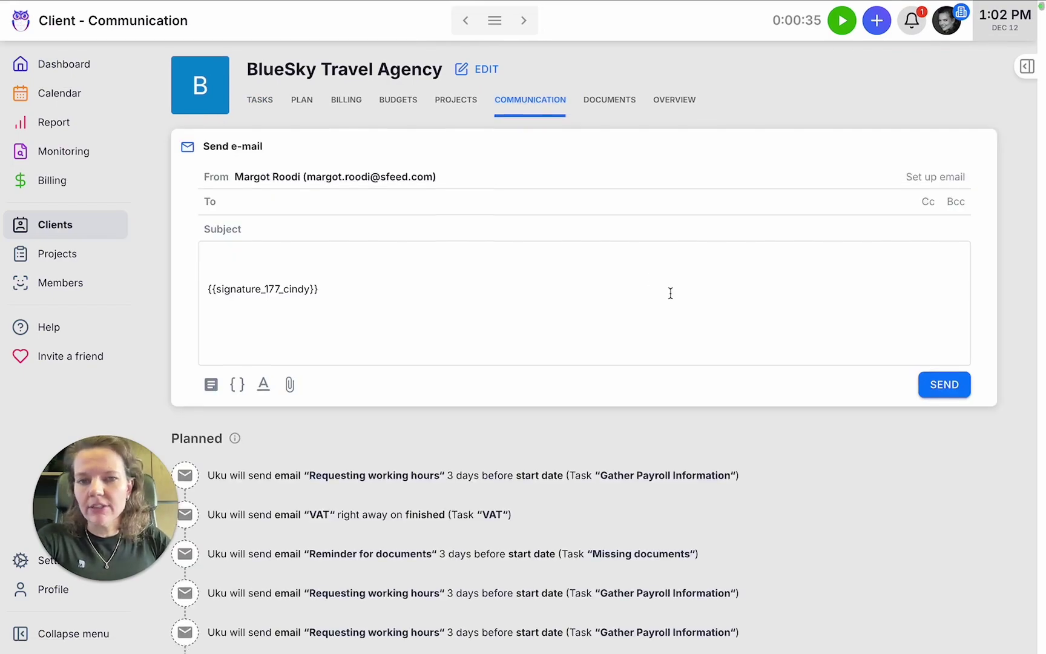
{"action": "scroll", "coordinate": [671, 295], "scroll_direction": "down", "scroll_amount": 1}
{"action": "scroll", "coordinate": [670, 295], "scroll_direction": "up", "scroll_amount": 1}
{"action": "scroll", "coordinate": [836, 121], "scroll_direction": "down", "scroll_amount": 1}
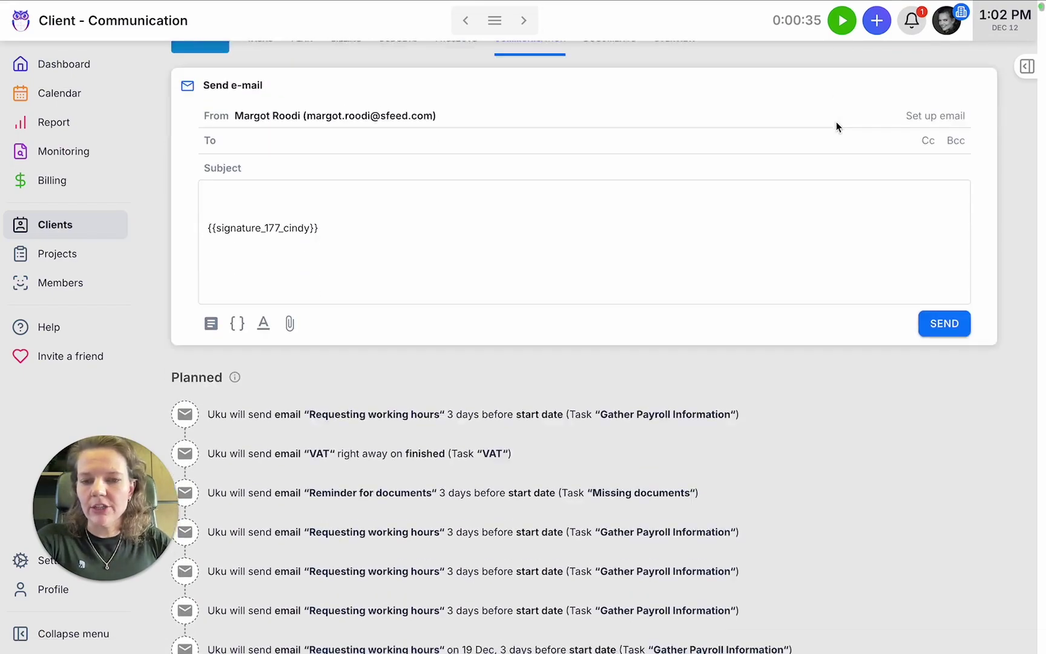
{"action": "scroll", "coordinate": [837, 122], "scroll_direction": "down", "scroll_amount": 2}
{"action": "scroll", "coordinate": [836, 122], "scroll_direction": "down", "scroll_amount": 2}
{"action": "scroll", "coordinate": [836, 122], "scroll_direction": "down", "scroll_amount": 5}
{"action": "scroll", "coordinate": [837, 123], "scroll_direction": "down", "scroll_amount": 2}
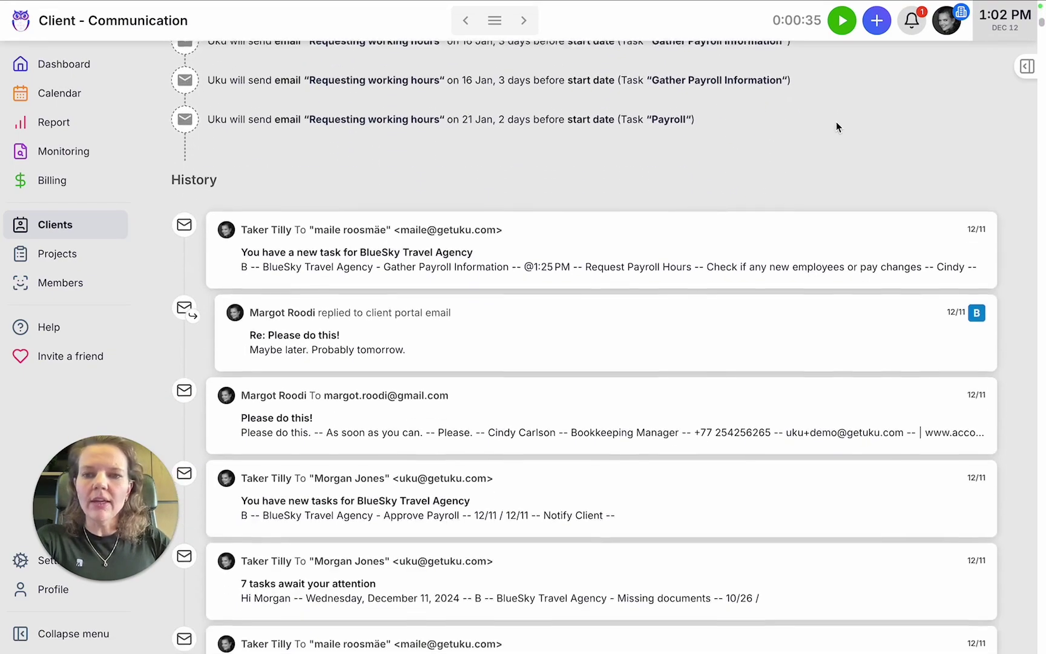
{"action": "scroll", "coordinate": [837, 122], "scroll_direction": "down", "scroll_amount": 1}
{"action": "scroll", "coordinate": [836, 122], "scroll_direction": "down", "scroll_amount": 1}
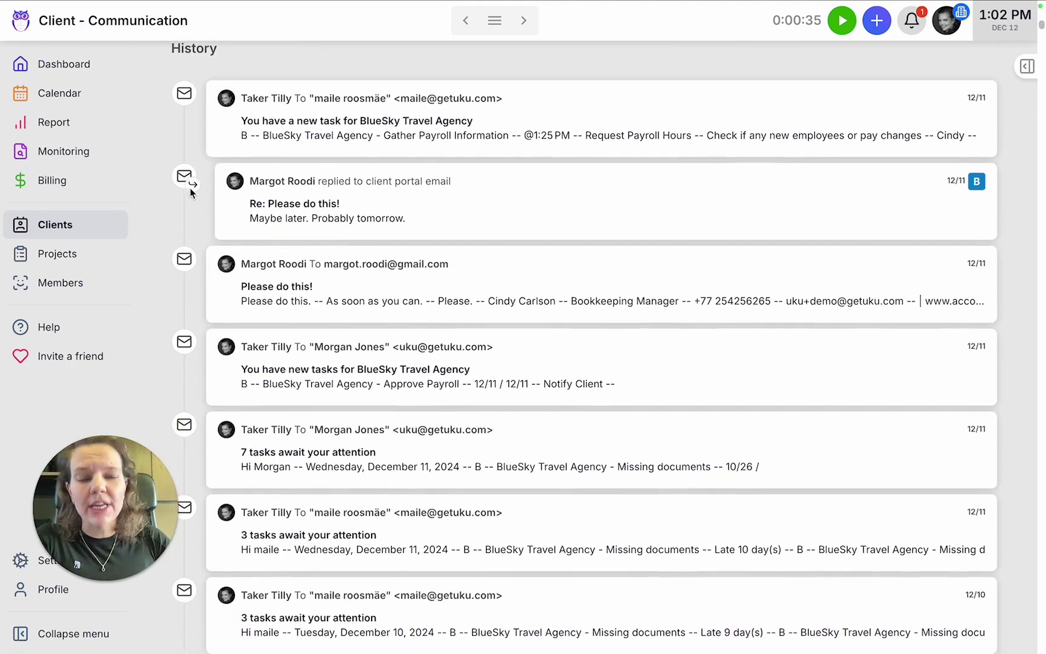
Step: Open Gather Payroll Information from the client's portal reply and review its communication
{"action": "left_click", "coordinate": [977, 182]}
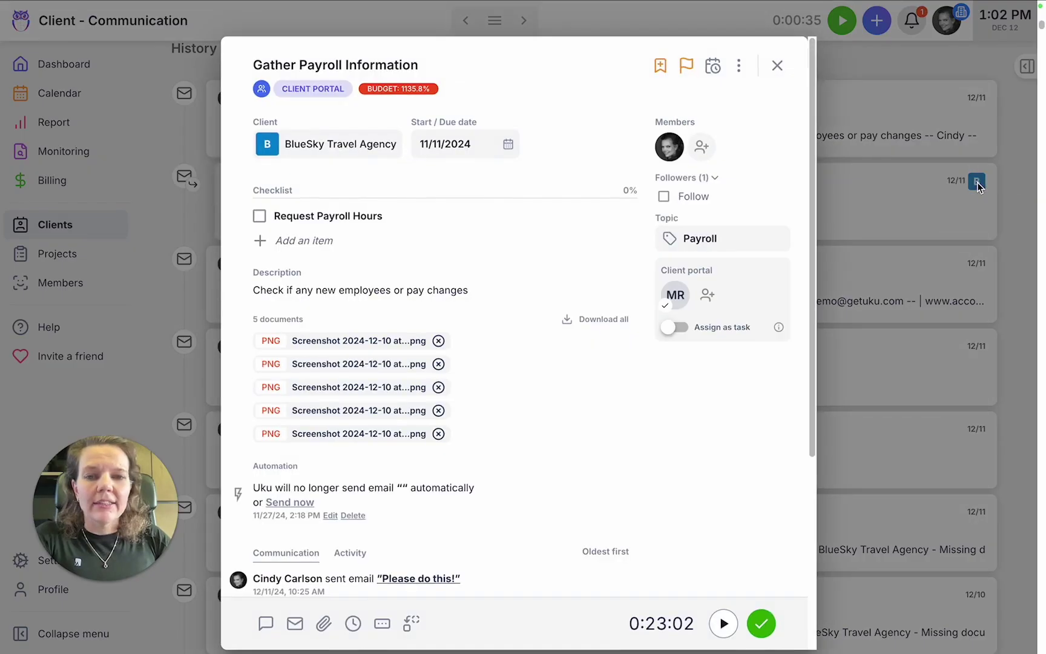
{"action": "scroll", "coordinate": [570, 359], "scroll_direction": "down", "scroll_amount": 2}
{"action": "scroll", "coordinate": [570, 359], "scroll_direction": "down", "scroll_amount": 3}
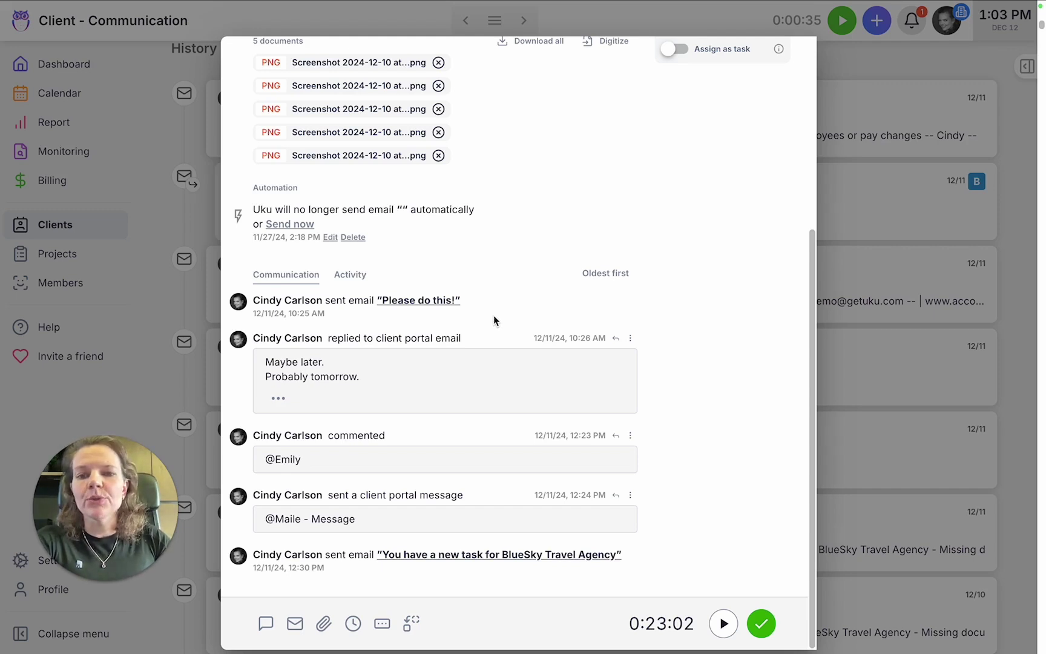
{"action": "double_click", "coordinate": [354, 337]}
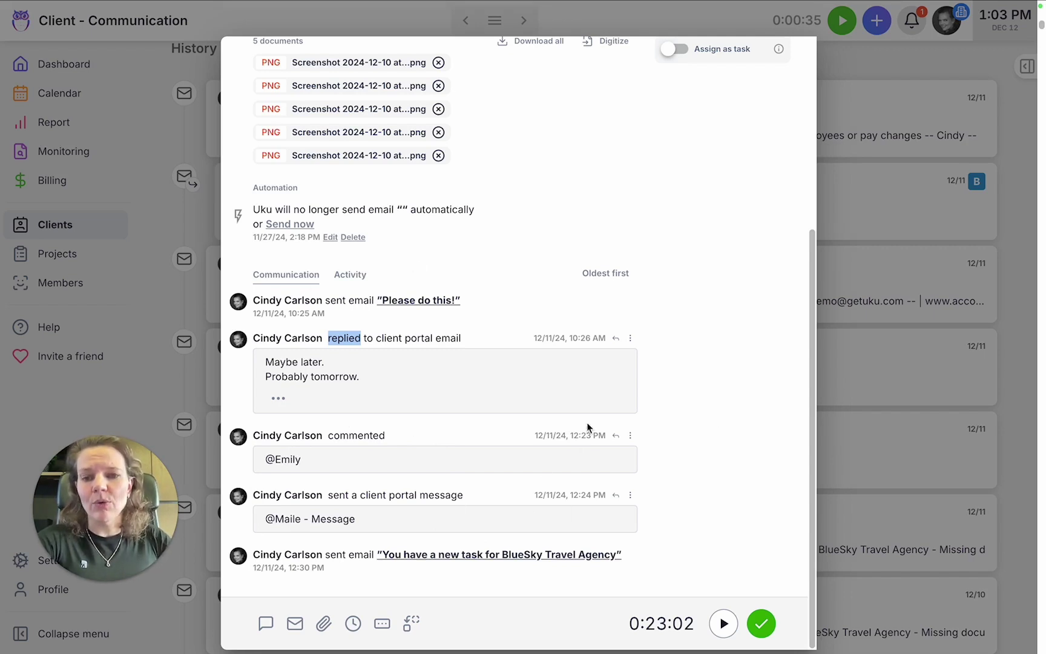
{"action": "scroll", "coordinate": [580, 376], "scroll_direction": "up", "scroll_amount": 3}
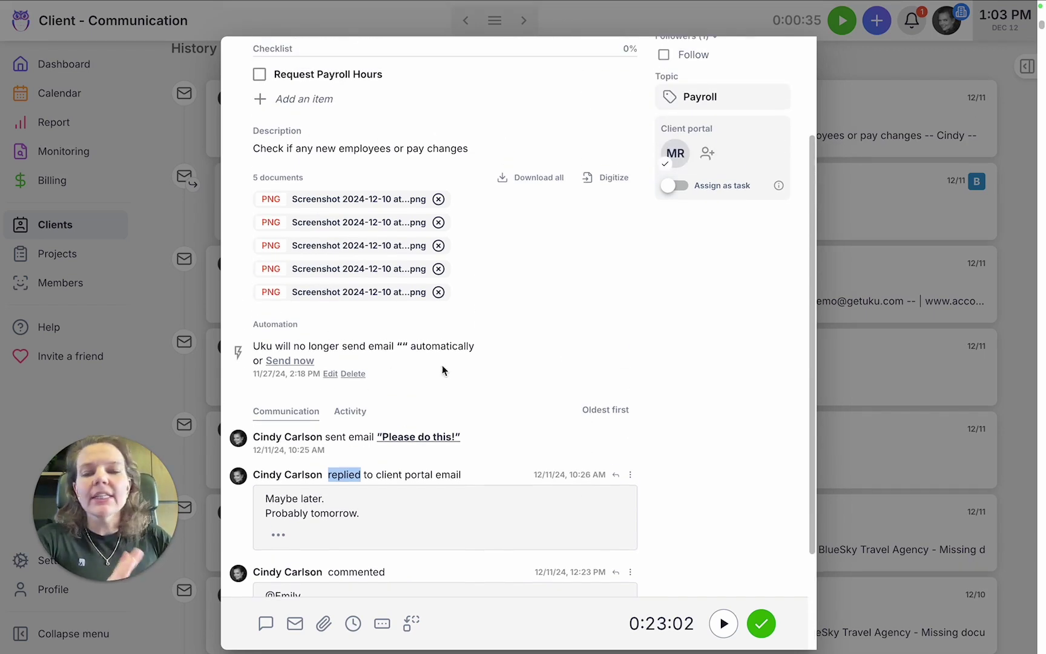
{"action": "scroll", "coordinate": [685, 275], "scroll_direction": "up", "scroll_amount": 3}
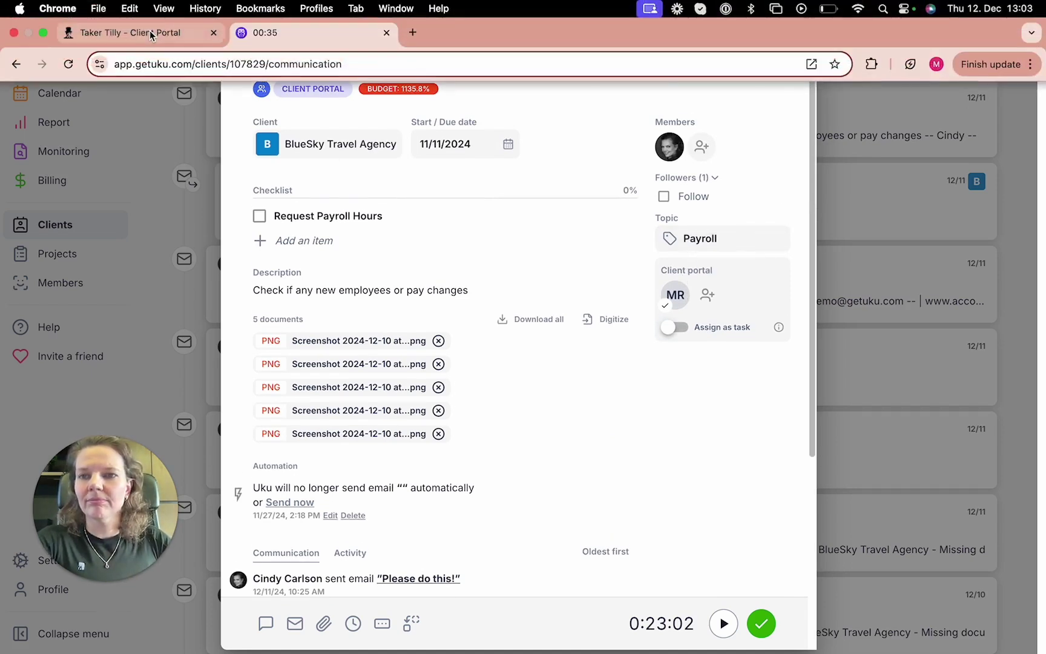
Step: Check the portal tab, close the payroll task, and open the Client portal app settings
{"action": "left_click", "coordinate": [150, 32]}
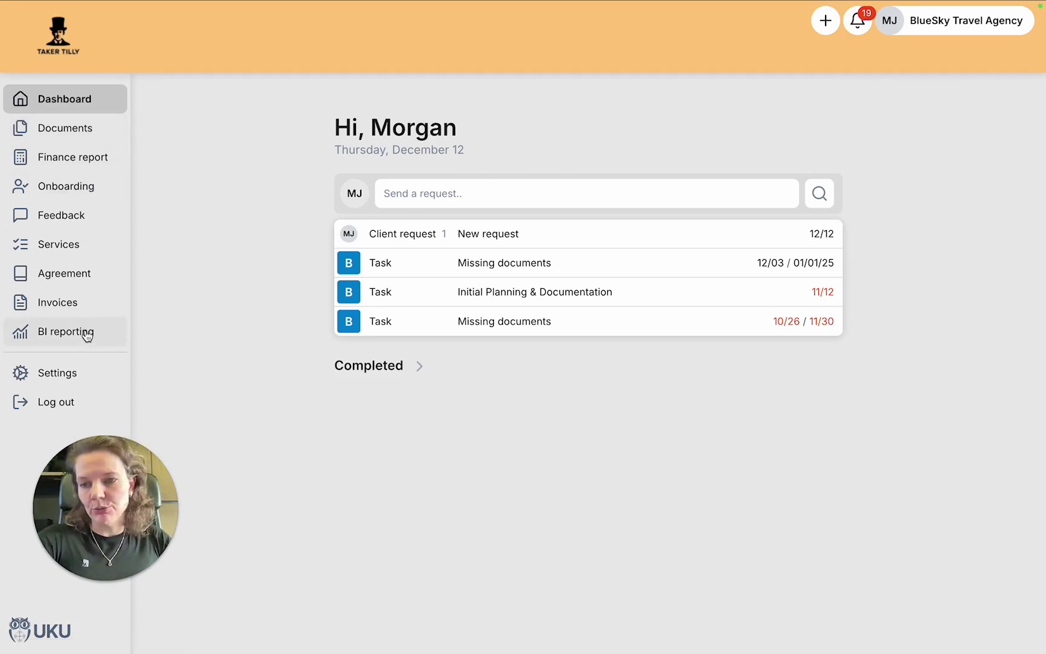
{"action": "left_click", "coordinate": [270, 33]}
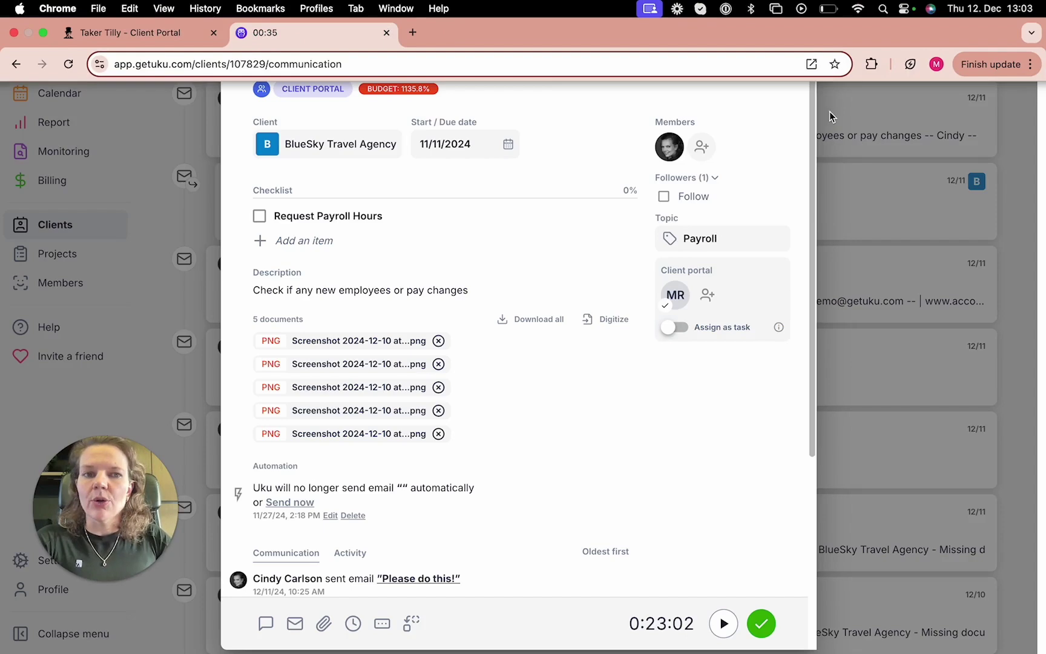
{"action": "left_click", "coordinate": [772, 66]}
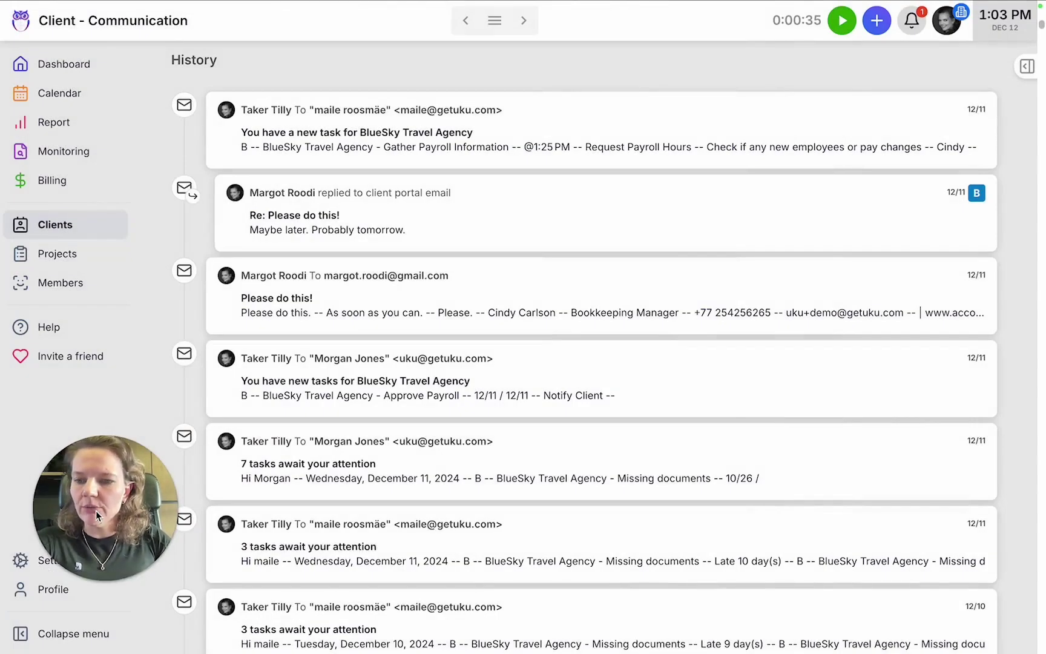
{"action": "left_click", "coordinate": [82, 561]}
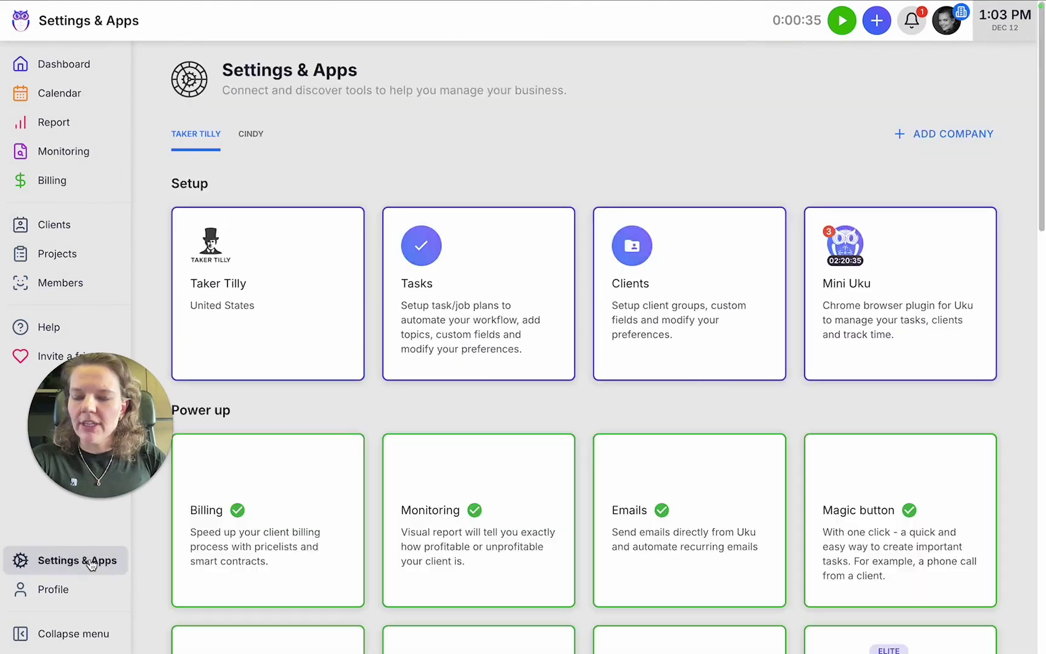
{"action": "scroll", "coordinate": [351, 563], "scroll_direction": "down", "scroll_amount": 2}
{"action": "scroll", "coordinate": [356, 556], "scroll_direction": "down", "scroll_amount": 3}
{"action": "scroll", "coordinate": [356, 556], "scroll_direction": "down", "scroll_amount": 2}
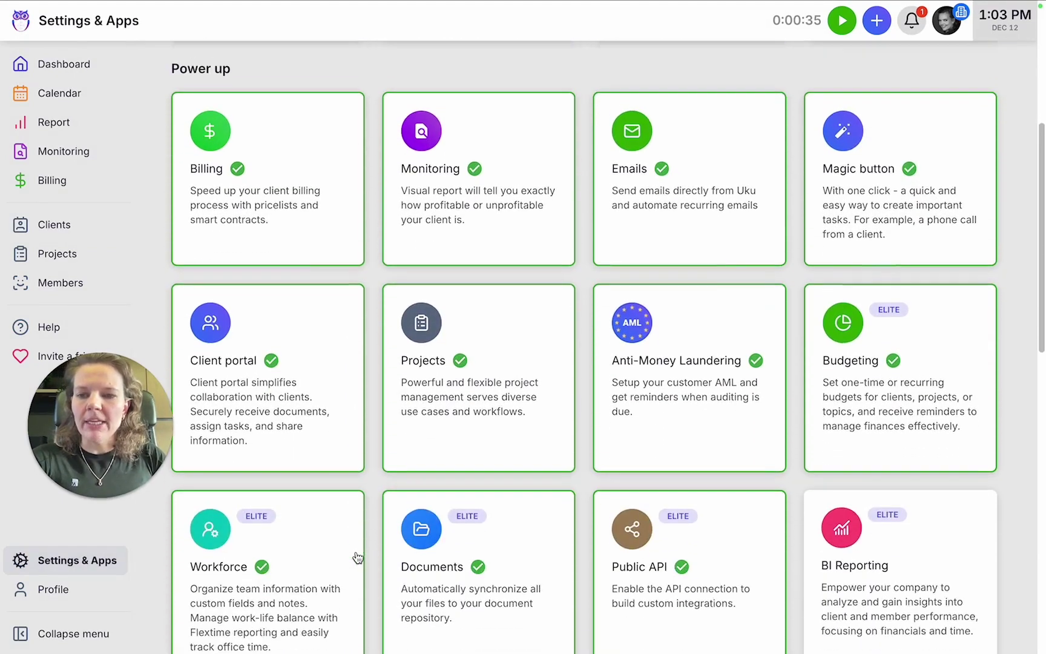
{"action": "left_click", "coordinate": [339, 401]}
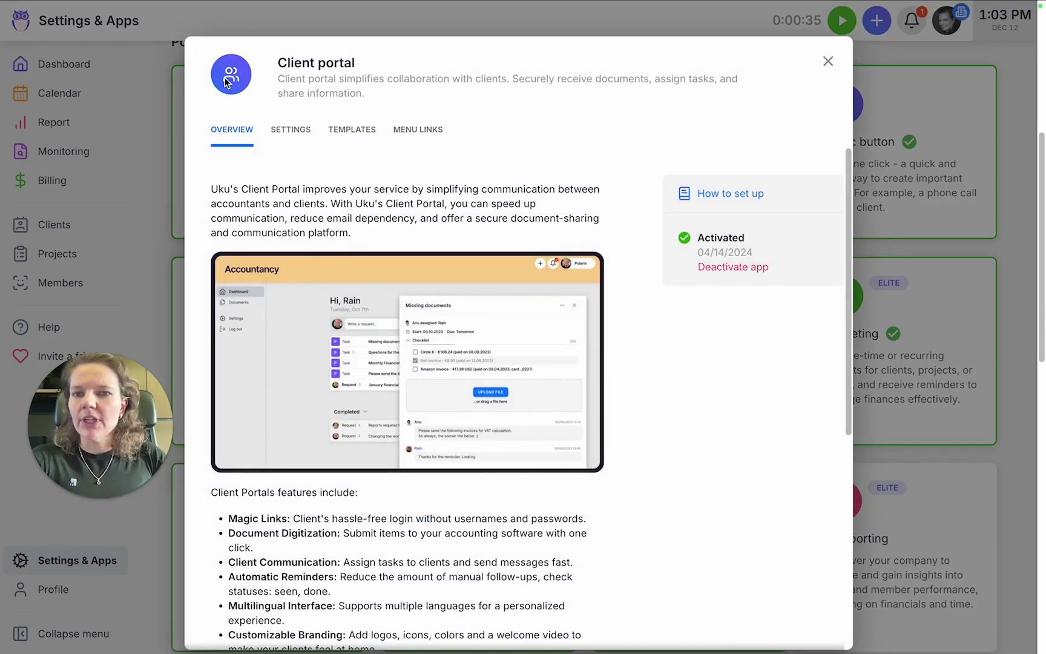
Step: In Menu Links, place Finance report above Documents, adjust open-in-new-tab icons, and close settings
{"action": "left_click", "coordinate": [426, 131]}
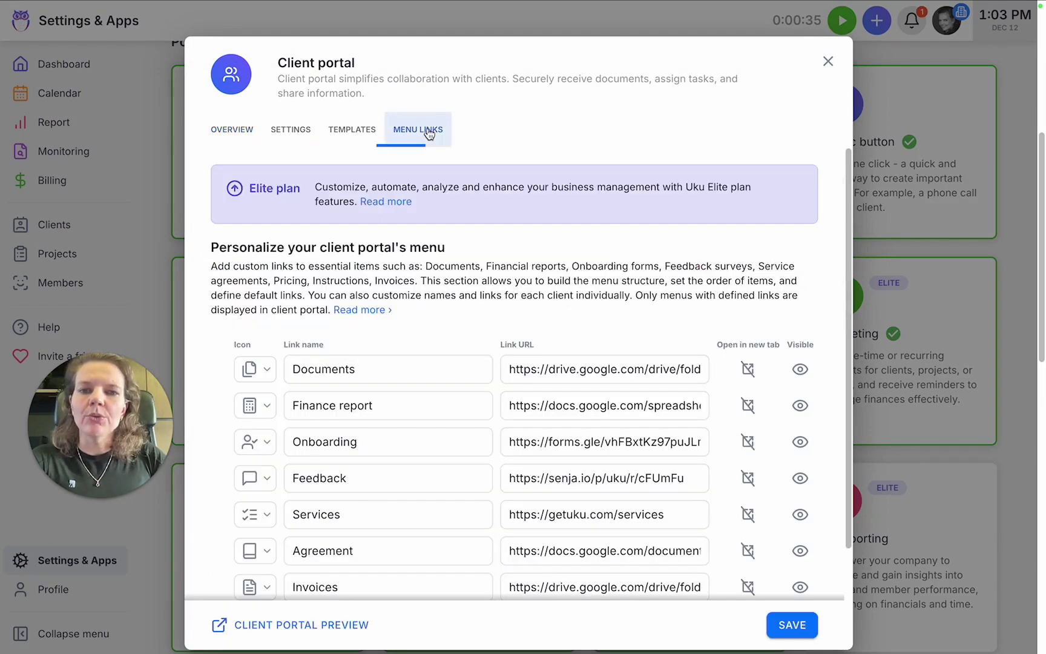
{"action": "scroll", "coordinate": [710, 260], "scroll_direction": "down", "scroll_amount": 1}
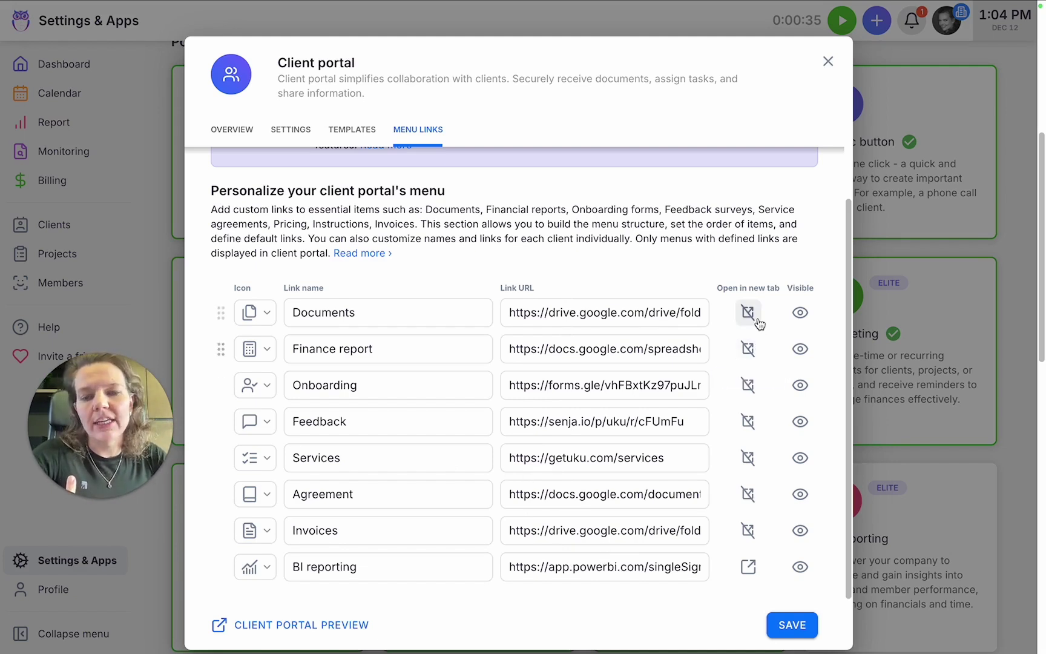
{"action": "mouse_move", "coordinate": [748, 370]}
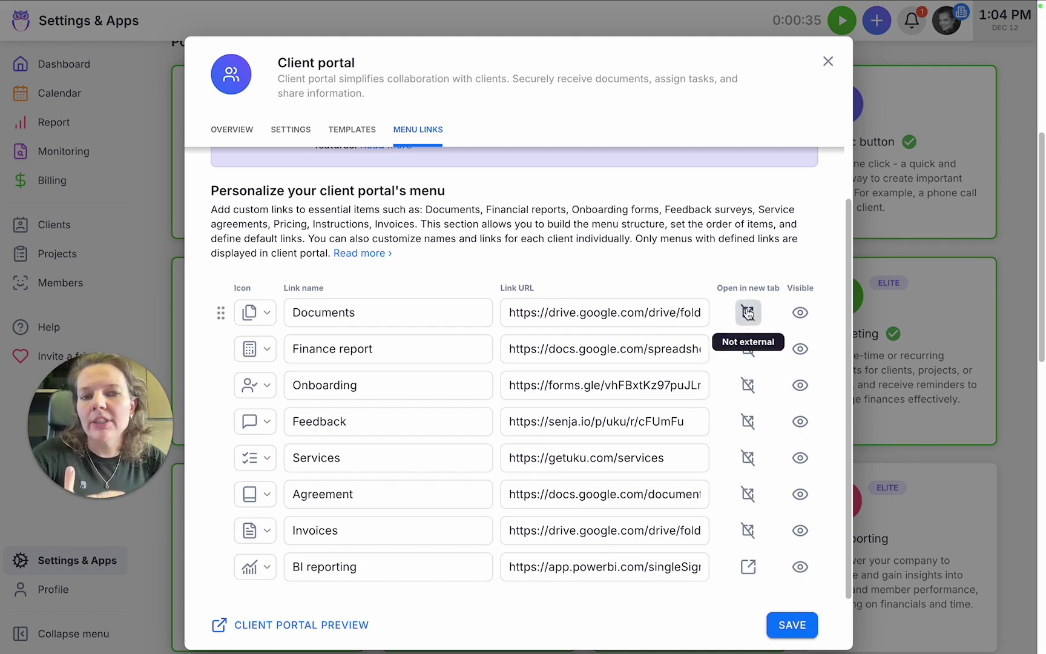
{"action": "left_click", "coordinate": [748, 312]}
{"action": "left_click", "coordinate": [747, 349]}
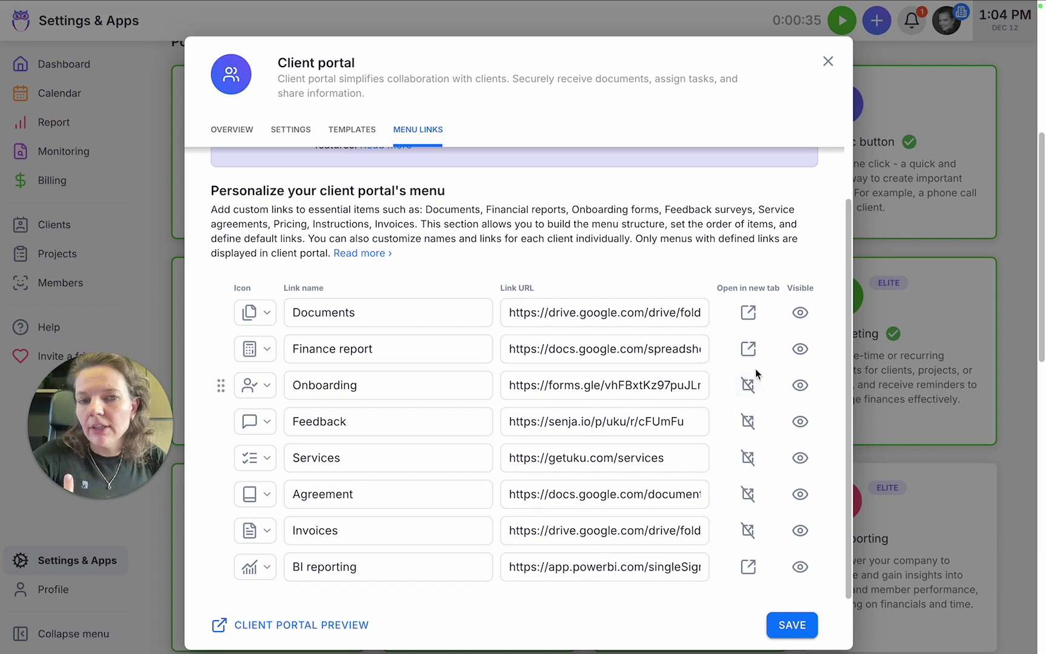
{"action": "left_click", "coordinate": [748, 312]}
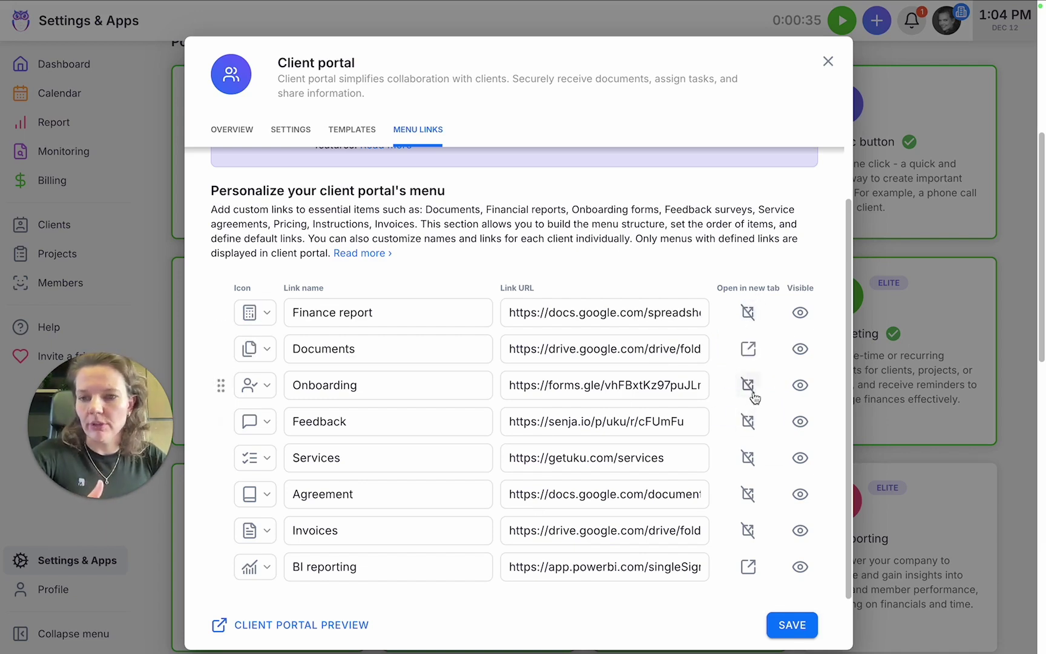
{"action": "left_click", "coordinate": [748, 349]}
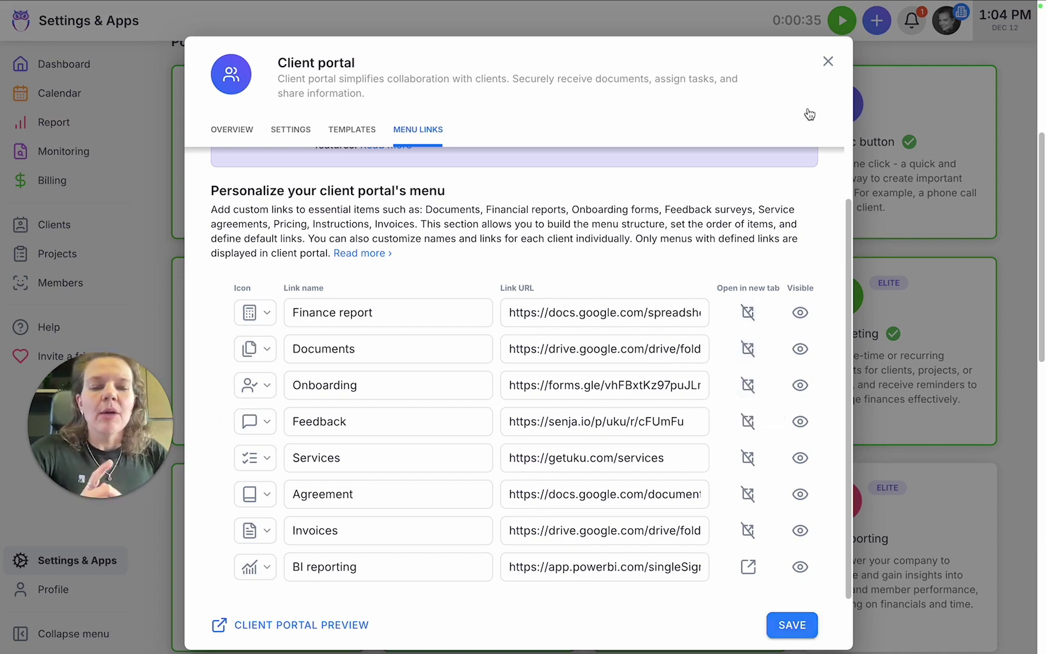
{"action": "left_click", "coordinate": [827, 63]}
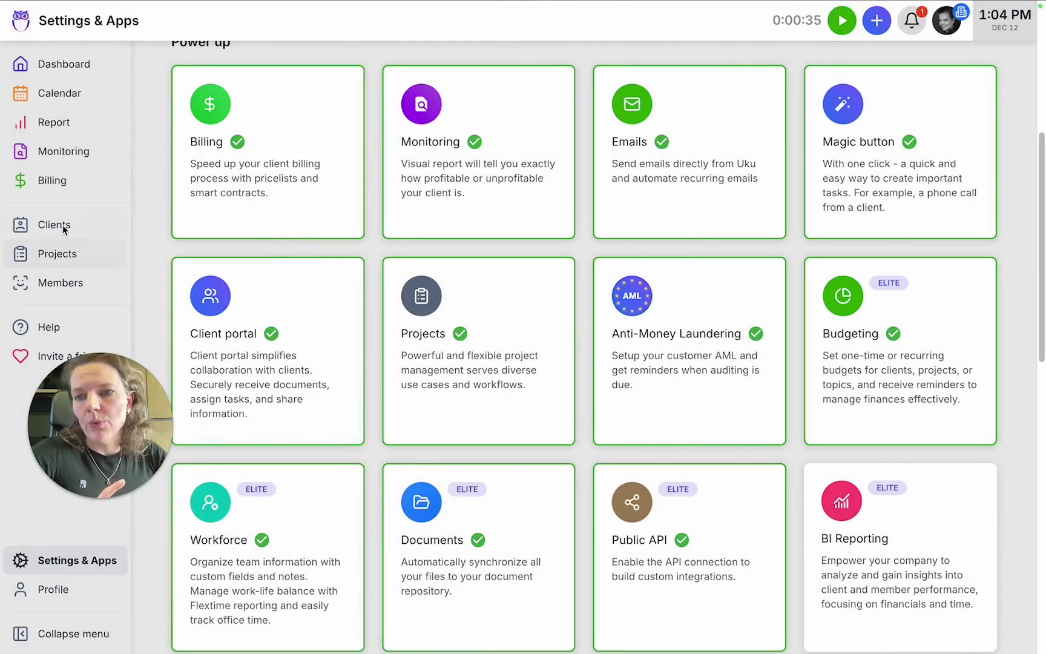
Step: On BlueSky Travel Agency's client page, toggle Finance report, Onboarding and Feedback visibility
{"action": "left_click", "coordinate": [54, 225]}
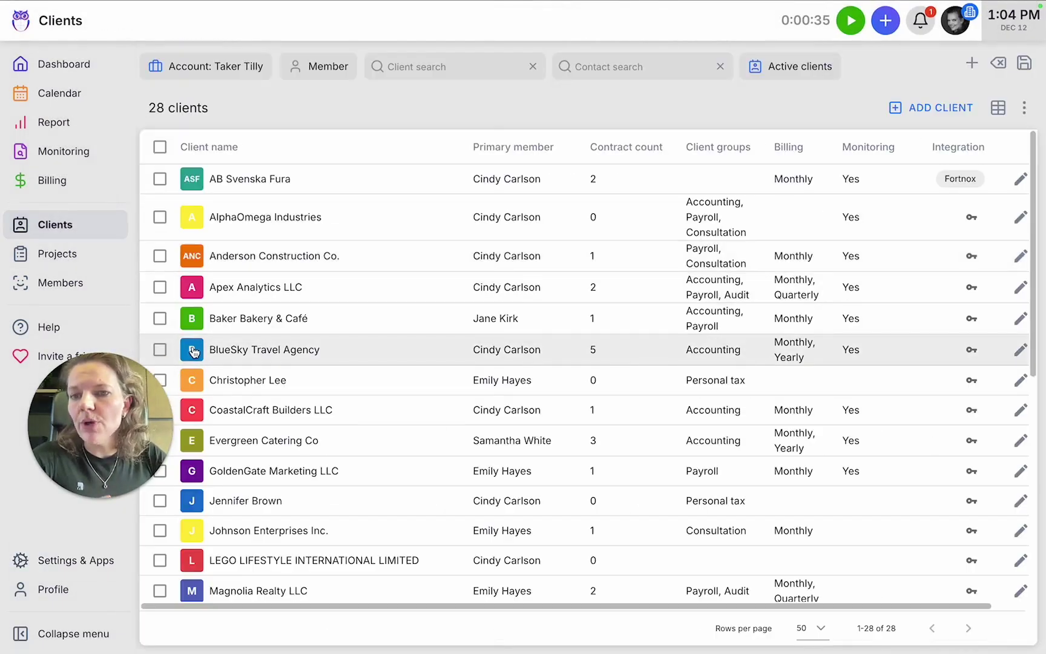
{"action": "left_click", "coordinate": [193, 351]}
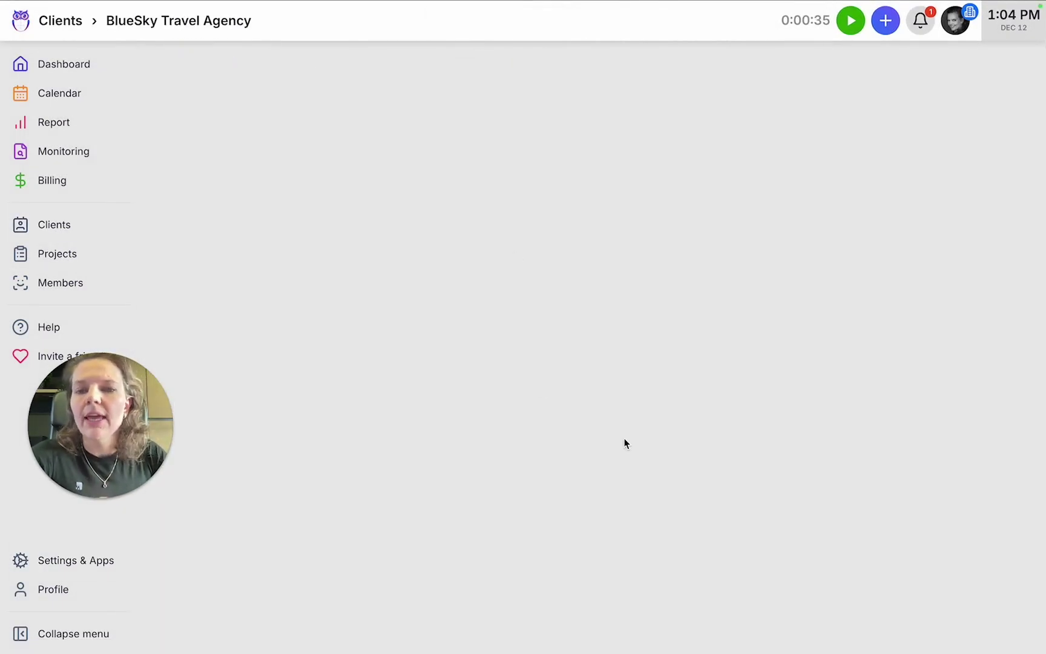
{"action": "scroll", "coordinate": [625, 444], "scroll_direction": "down", "scroll_amount": 2}
{"action": "scroll", "coordinate": [625, 443], "scroll_direction": "down", "scroll_amount": 8}
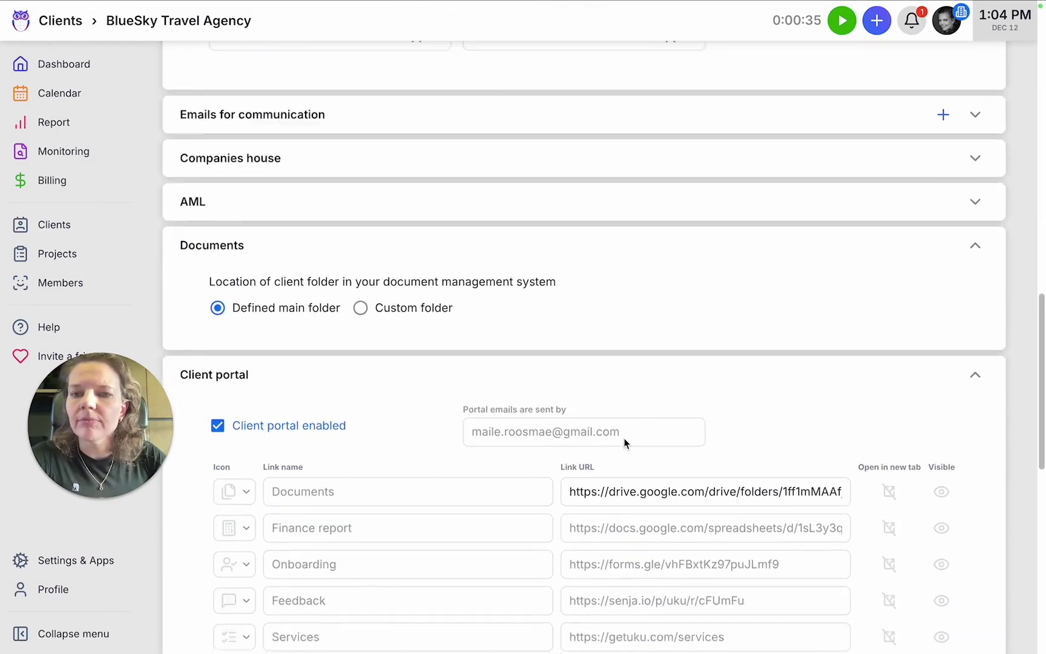
{"action": "scroll", "coordinate": [624, 438], "scroll_direction": "down", "scroll_amount": 7}
{"action": "scroll", "coordinate": [624, 438], "scroll_direction": "up", "scroll_amount": 1}
{"action": "scroll", "coordinate": [624, 439], "scroll_direction": "up", "scroll_amount": 1}
{"action": "scroll", "coordinate": [625, 439], "scroll_direction": "up", "scroll_amount": 1}
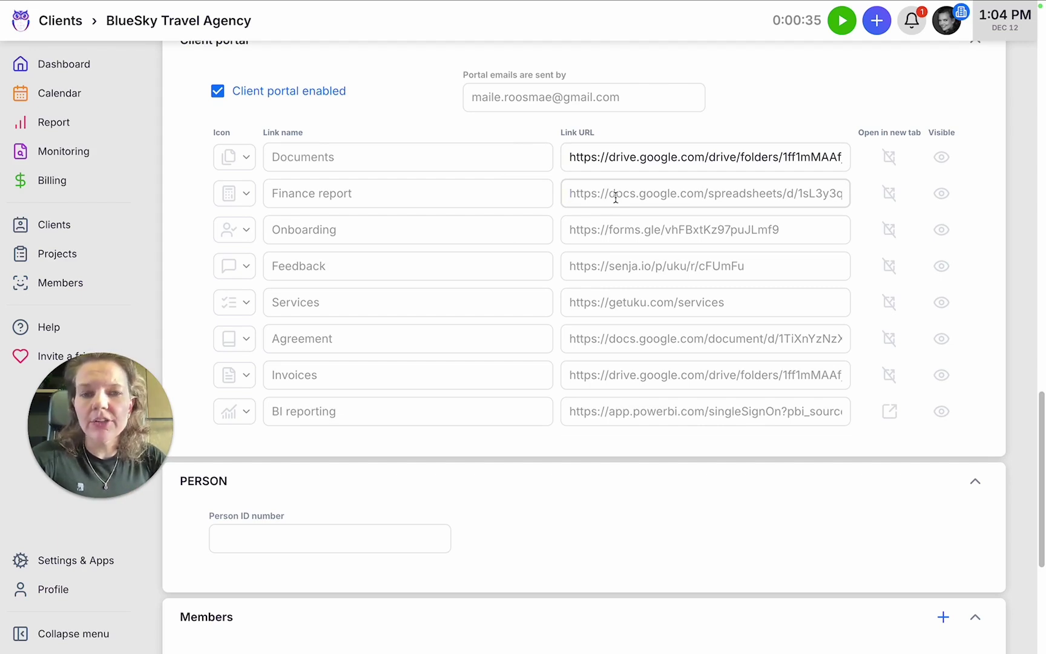
{"action": "left_click", "coordinate": [943, 195]}
{"action": "left_click", "coordinate": [942, 230]}
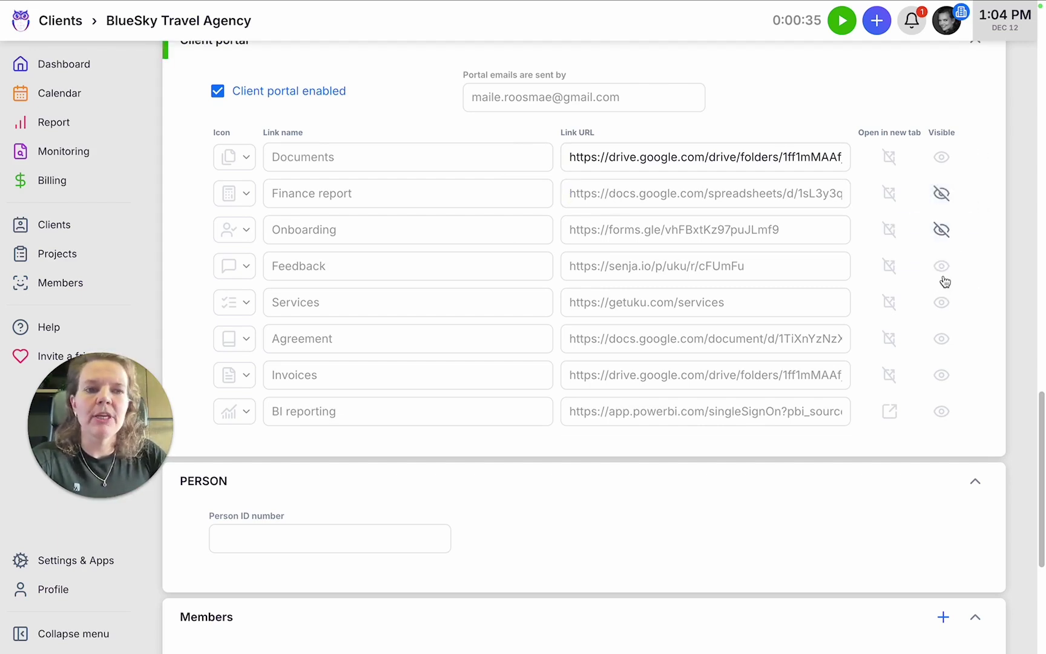
{"action": "left_click", "coordinate": [944, 274]}
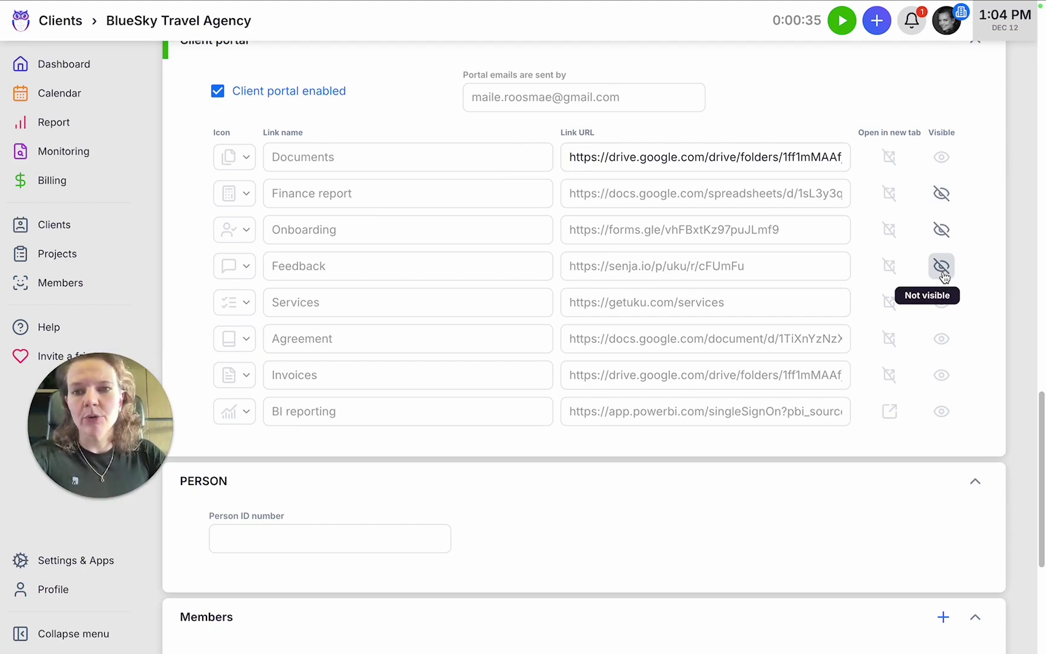
Step: Toggle visibility for Onboarding, Documents, Services, Invoices and BI reporting links
{"action": "left_click", "coordinate": [942, 230]}
{"action": "left_click", "coordinate": [942, 157]}
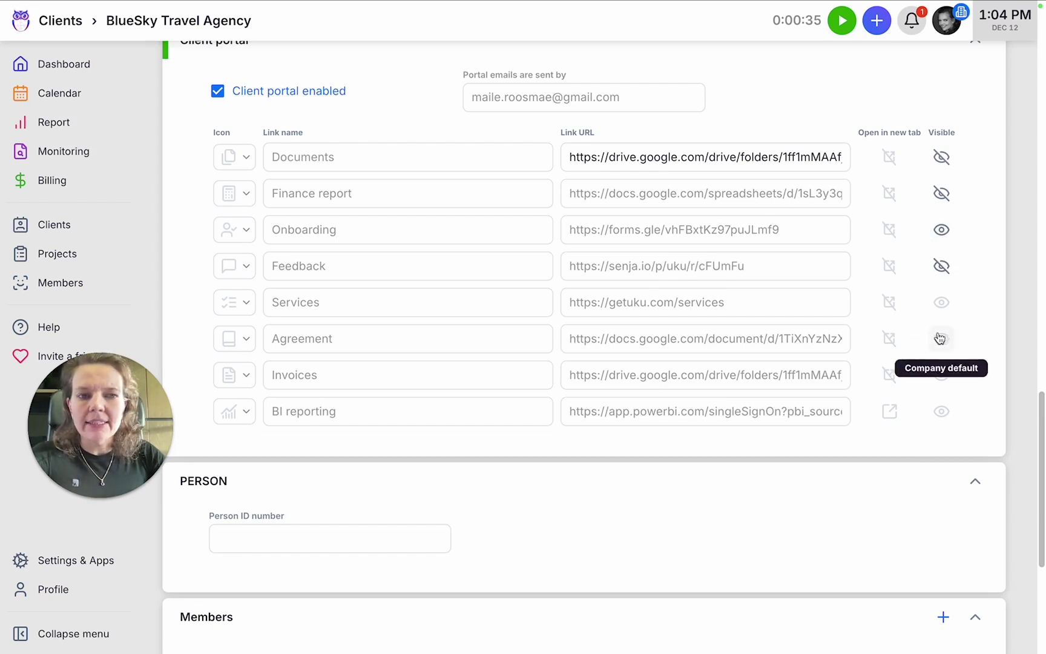
{"action": "left_click", "coordinate": [943, 304]}
{"action": "left_click", "coordinate": [942, 375]}
{"action": "left_click", "coordinate": [942, 411]}
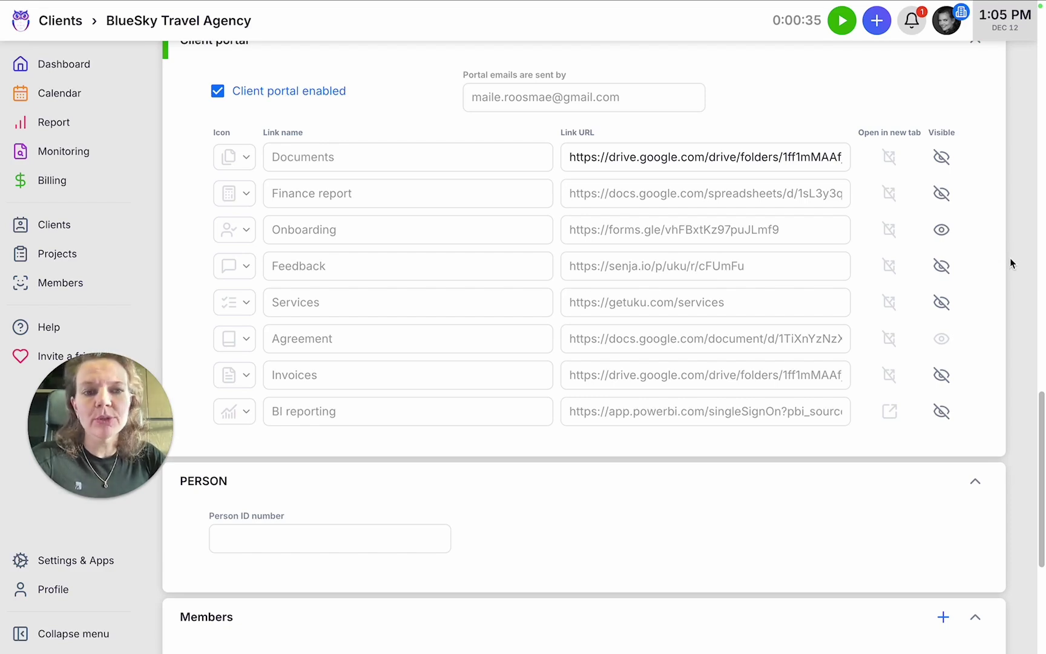
Step: Make Services, Feedback, Finance report, Documents, Invoices and BI reporting visible, then view the portal dashboard
{"action": "left_click", "coordinate": [943, 302]}
{"action": "left_click", "coordinate": [942, 265]}
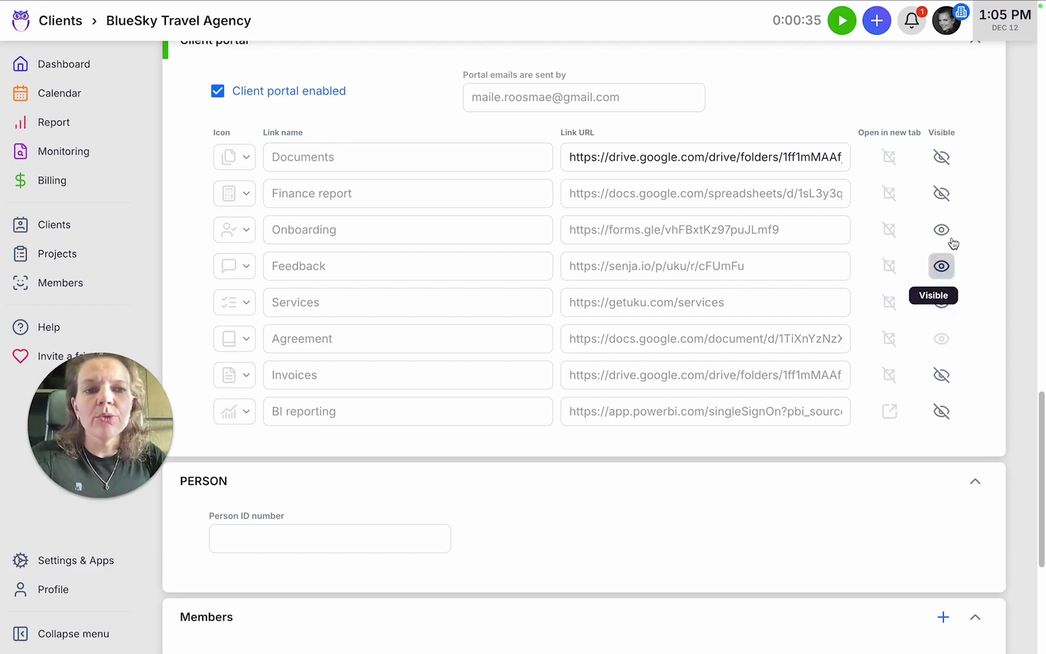
{"action": "left_click", "coordinate": [941, 193]}
{"action": "left_click", "coordinate": [941, 156]}
{"action": "left_click", "coordinate": [940, 376]}
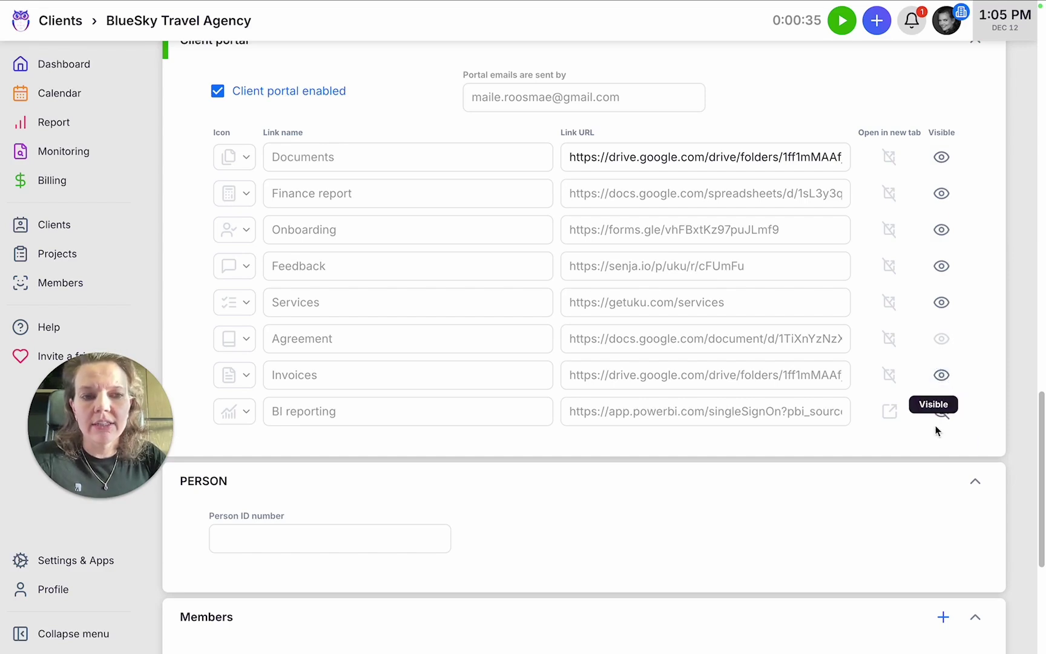
{"action": "left_click", "coordinate": [941, 411]}
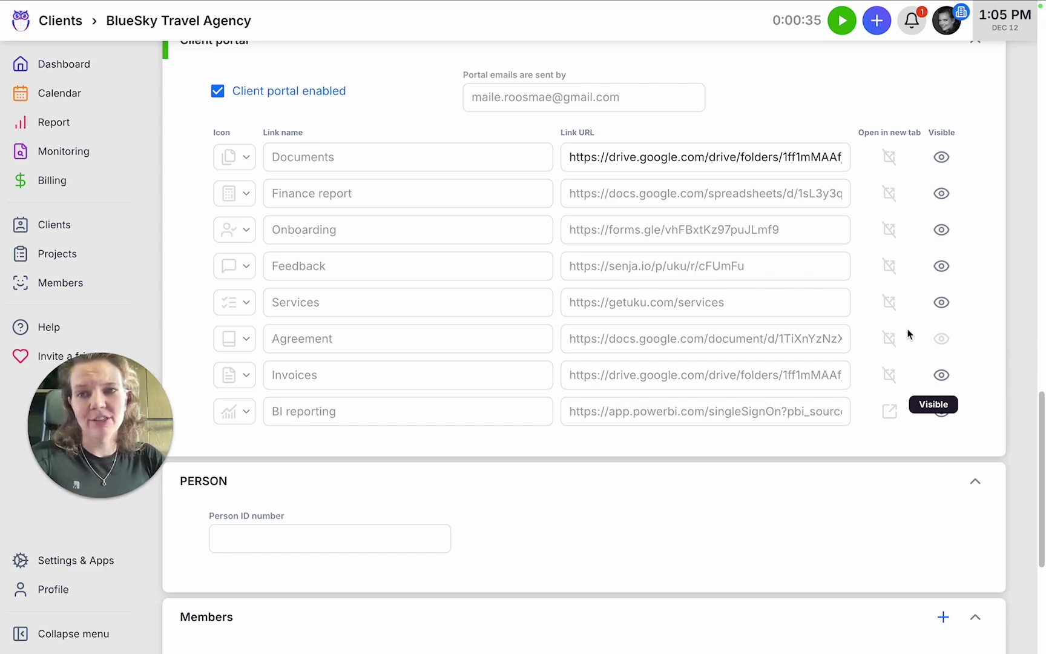
{"action": "mouse_move", "coordinate": [151, 1]}
{"action": "left_click", "coordinate": [150, 31]}
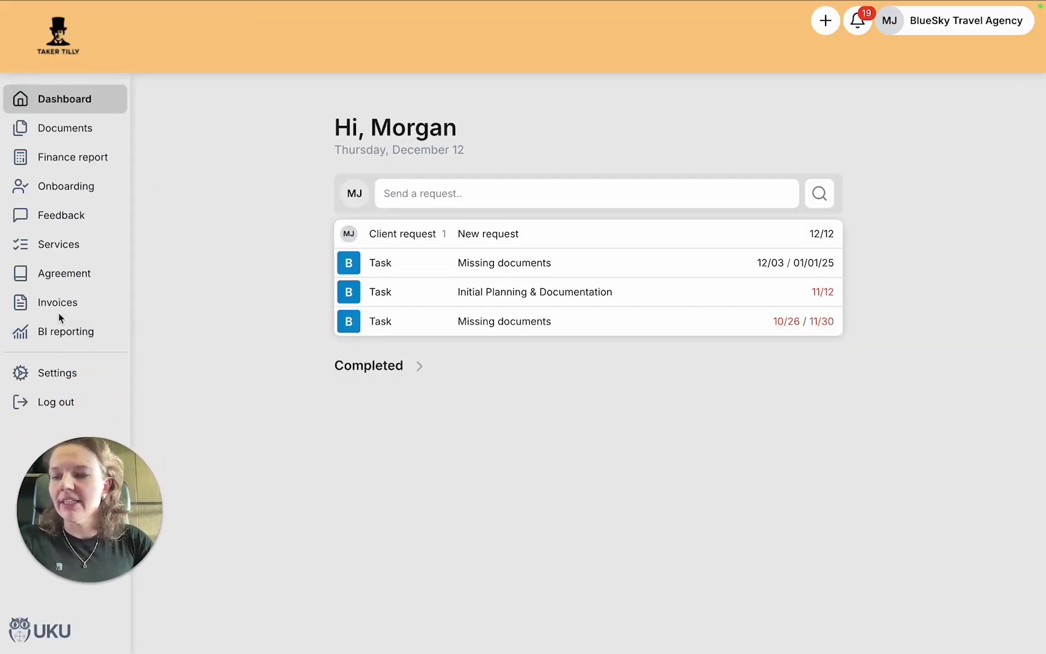
Step: Visit the Documents, Finance report, Onboarding, Feedback and Services portal pages in sequence
{"action": "left_click", "coordinate": [79, 132]}
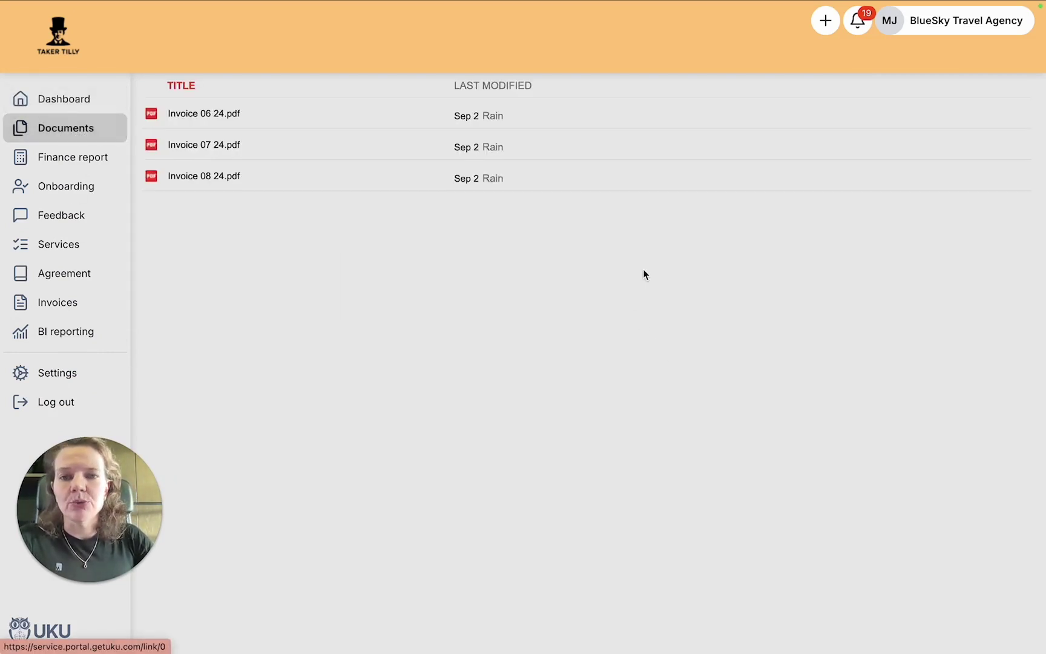
{"action": "left_click", "coordinate": [73, 158]}
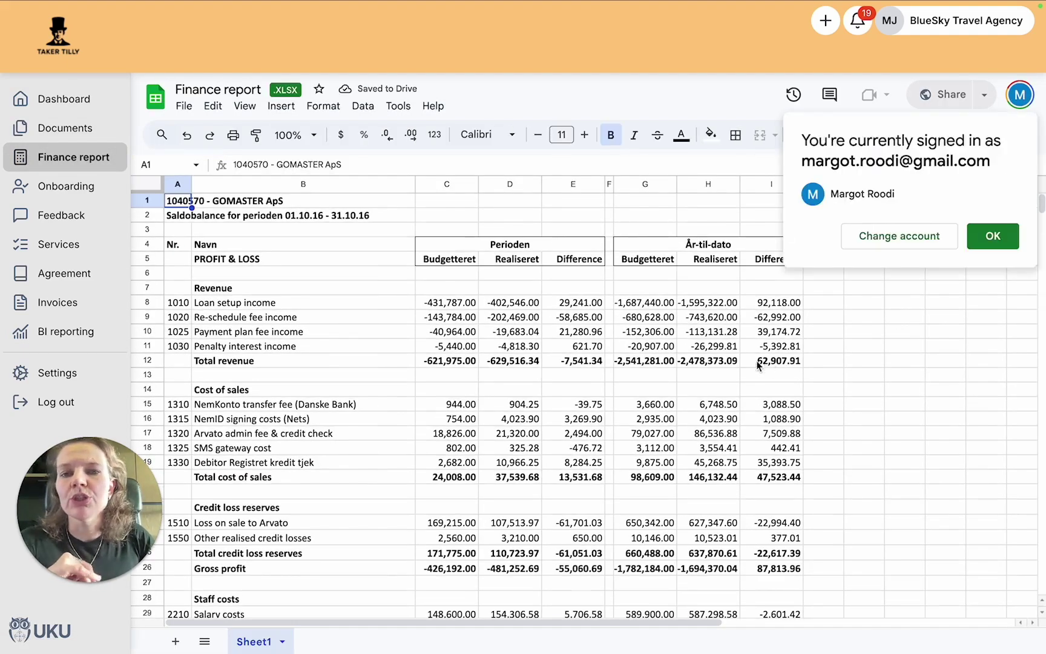
{"action": "left_click", "coordinate": [67, 187]}
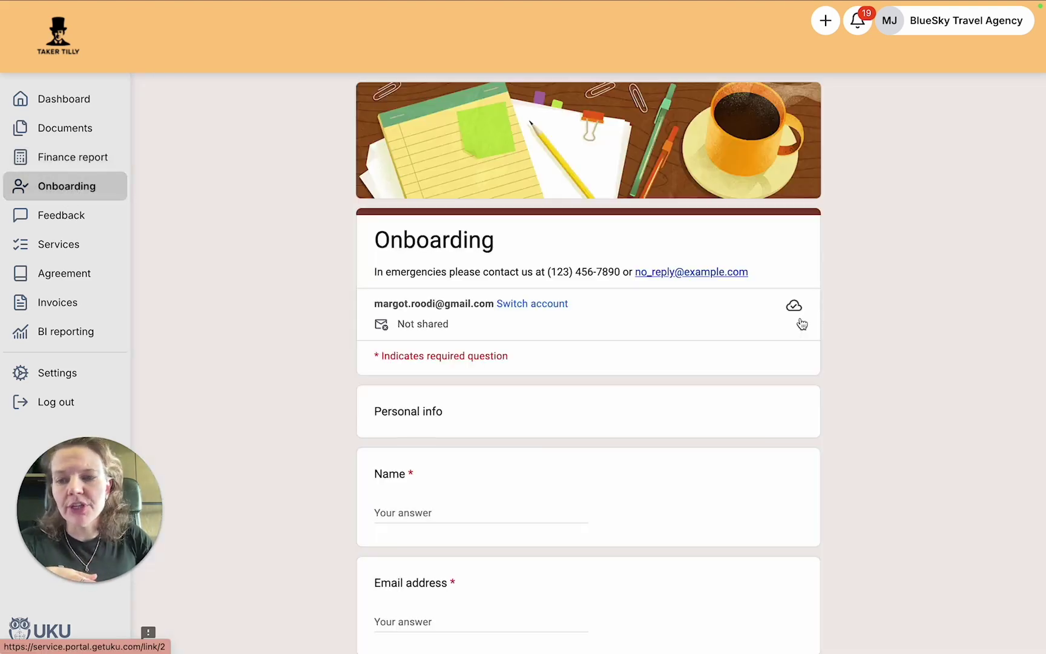
{"action": "left_click", "coordinate": [61, 220]}
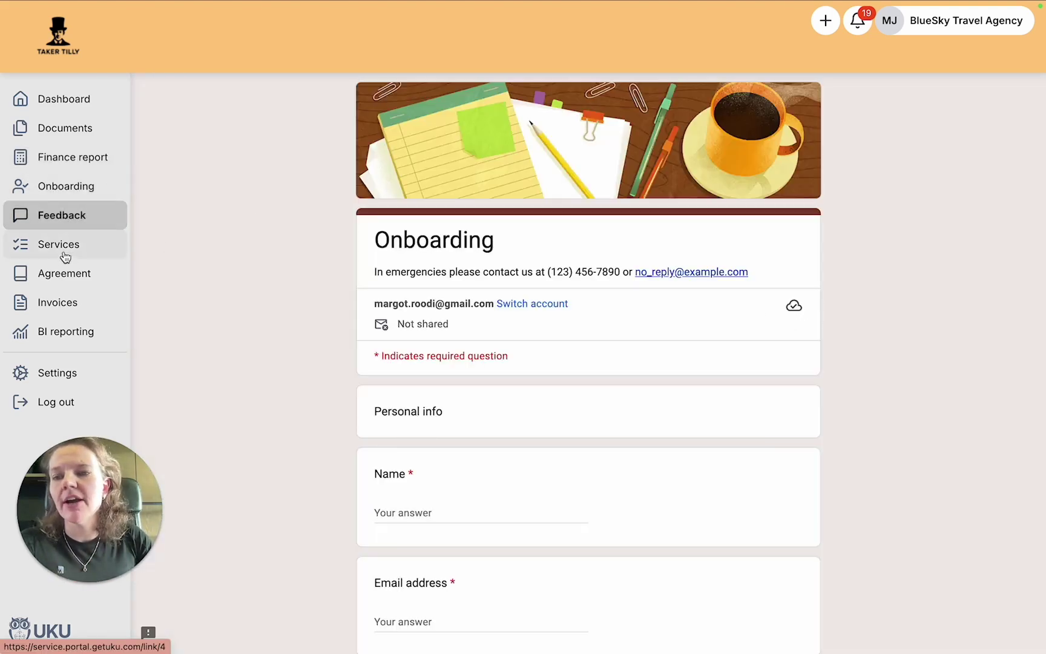
{"action": "left_click", "coordinate": [64, 249]}
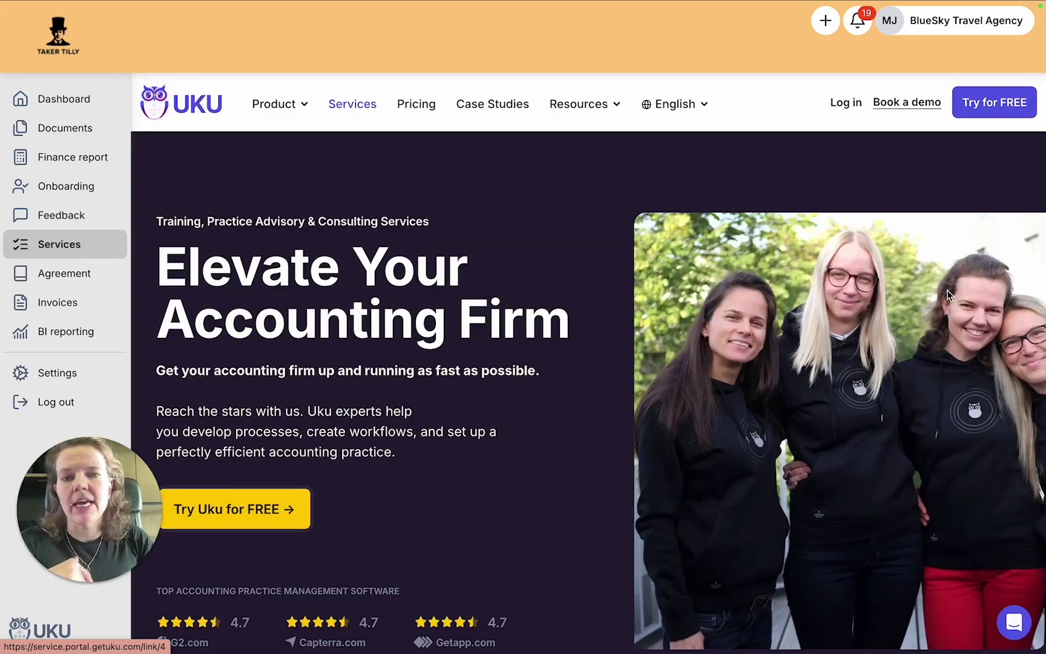
{"action": "scroll", "coordinate": [656, 324], "scroll_direction": "down", "scroll_amount": 5}
{"action": "scroll", "coordinate": [656, 324], "scroll_direction": "down", "scroll_amount": 2}
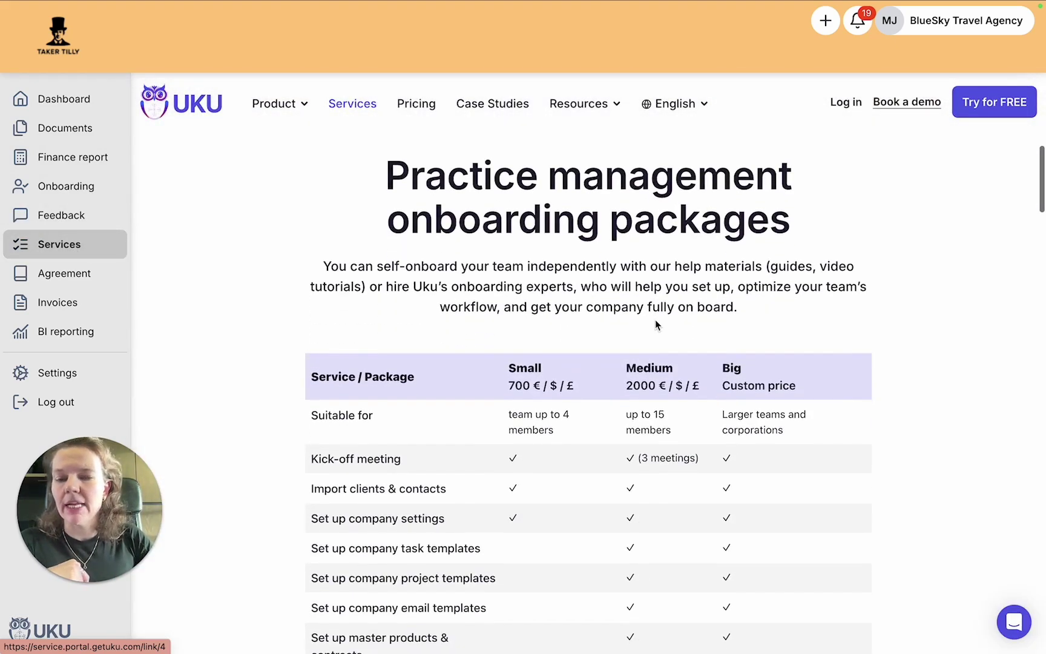
{"action": "scroll", "coordinate": [655, 325], "scroll_direction": "down", "scroll_amount": 3}
{"action": "scroll", "coordinate": [655, 325], "scroll_direction": "down", "scroll_amount": 4}
{"action": "scroll", "coordinate": [655, 324], "scroll_direction": "down", "scroll_amount": 2}
{"action": "scroll", "coordinate": [654, 325], "scroll_direction": "down", "scroll_amount": 5}
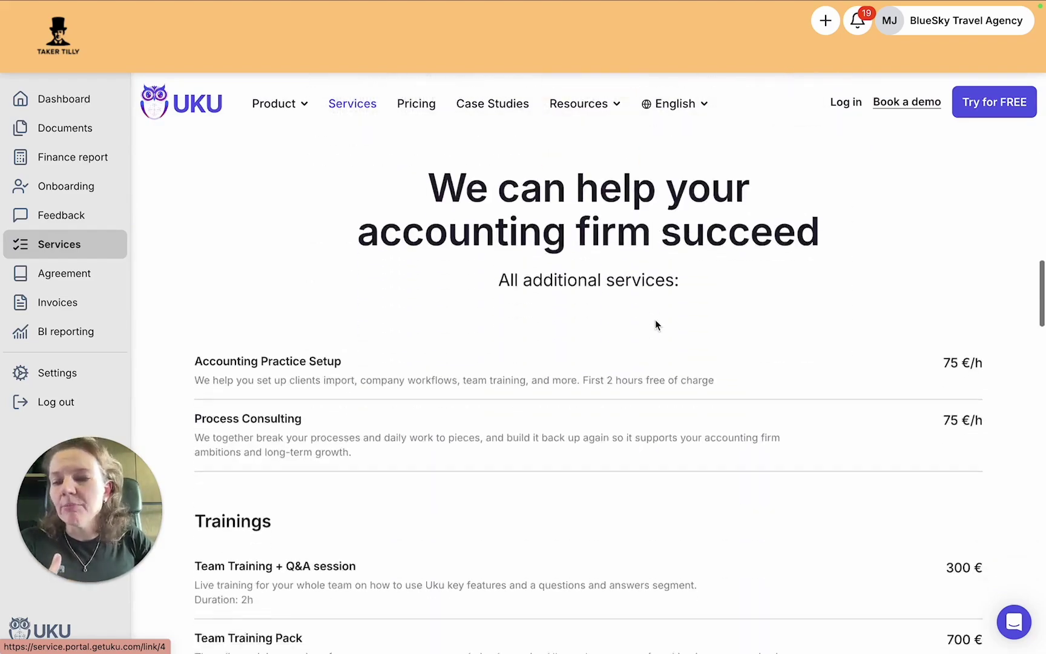
{"action": "scroll", "coordinate": [655, 326], "scroll_direction": "down", "scroll_amount": 4}
{"action": "scroll", "coordinate": [655, 325], "scroll_direction": "down", "scroll_amount": 2}
{"action": "scroll", "coordinate": [655, 325], "scroll_direction": "down", "scroll_amount": 5}
{"action": "scroll", "coordinate": [655, 325], "scroll_direction": "down", "scroll_amount": 5}
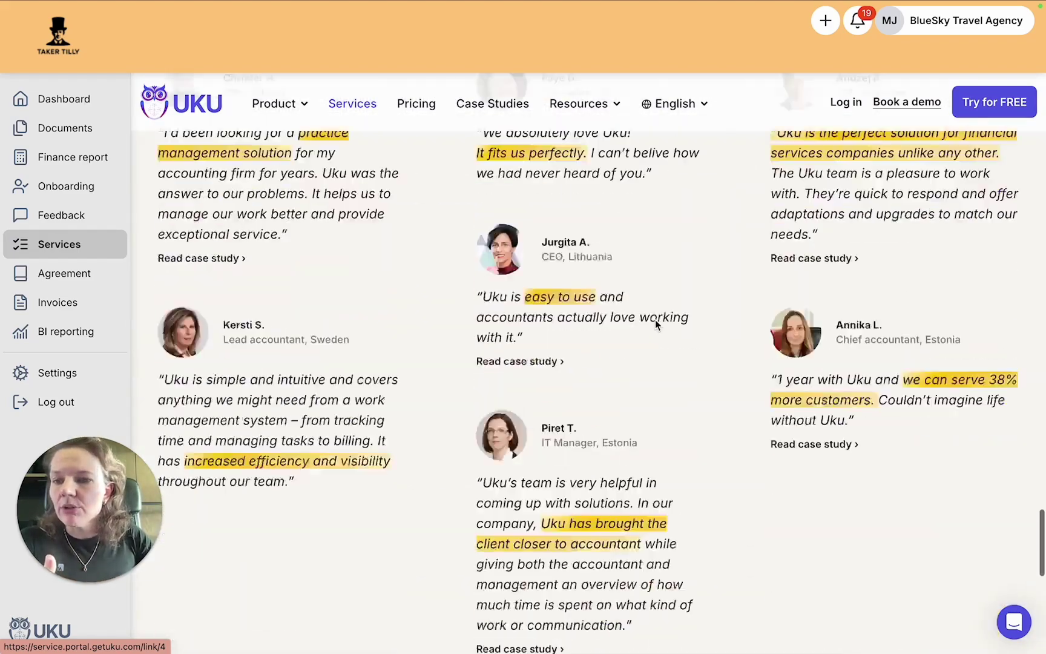
{"action": "scroll", "coordinate": [655, 325], "scroll_direction": "down", "scroll_amount": 5}
{"action": "scroll", "coordinate": [655, 325], "scroll_direction": "down", "scroll_amount": 2}
{"action": "scroll", "coordinate": [654, 325], "scroll_direction": "up", "scroll_amount": 3}
{"action": "scroll", "coordinate": [655, 324], "scroll_direction": "up", "scroll_amount": 6}
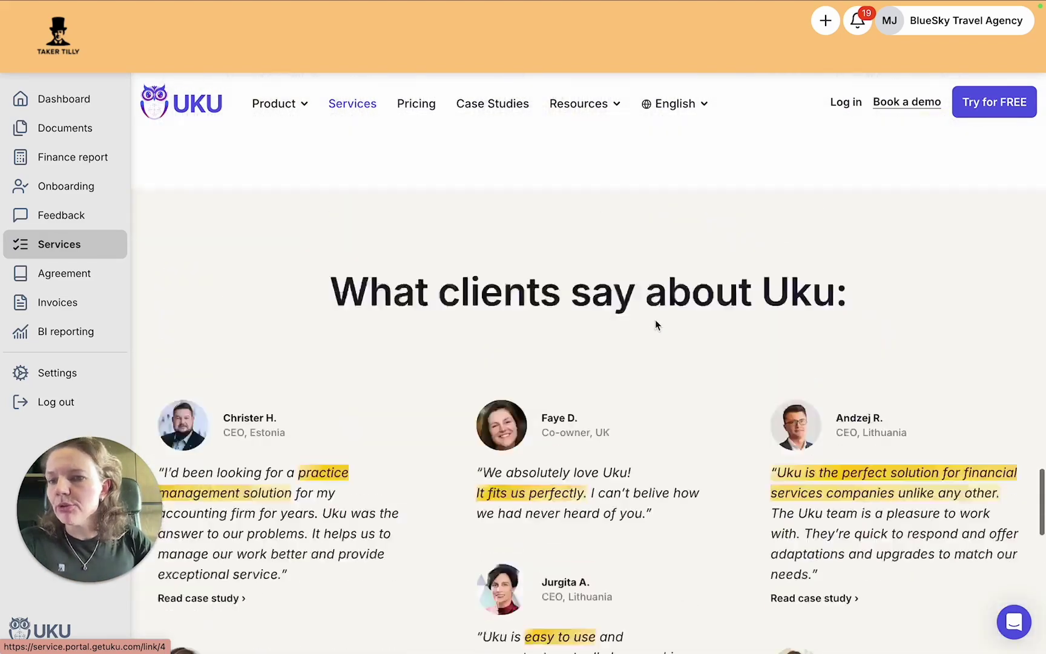
{"action": "scroll", "coordinate": [656, 321], "scroll_direction": "up", "scroll_amount": 5}
{"action": "scroll", "coordinate": [656, 321], "scroll_direction": "up", "scroll_amount": 3}
{"action": "scroll", "coordinate": [656, 322], "scroll_direction": "up", "scroll_amount": 10}
{"action": "scroll", "coordinate": [655, 321], "scroll_direction": "up", "scroll_amount": 3}
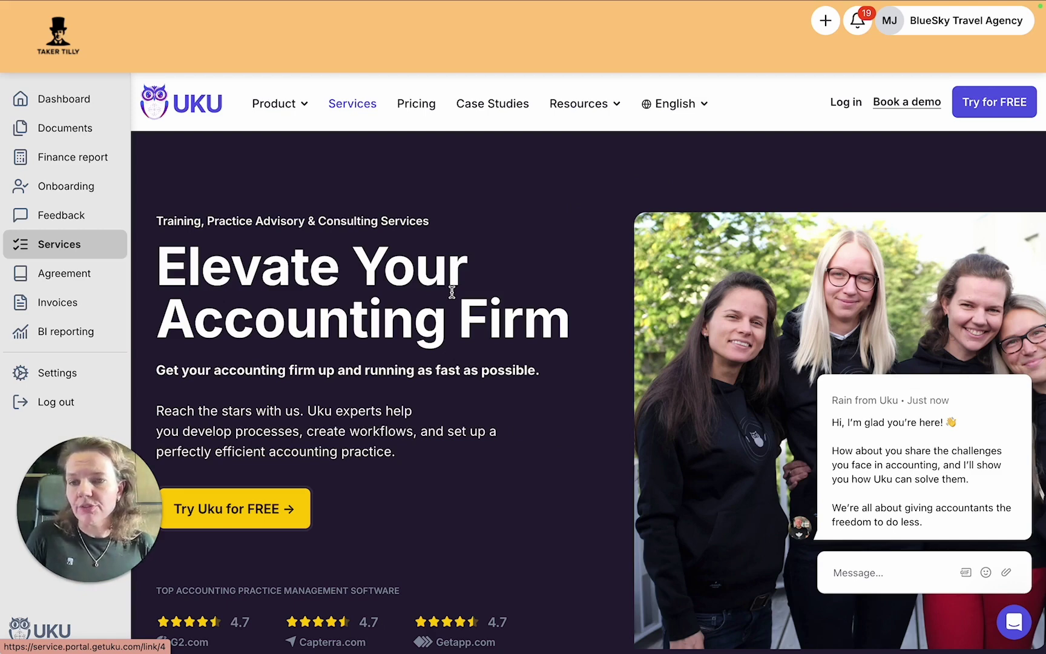
Step: View the Agreement document on welcome guidelines, then go back to the portal dashboard
{"action": "left_click", "coordinate": [76, 273]}
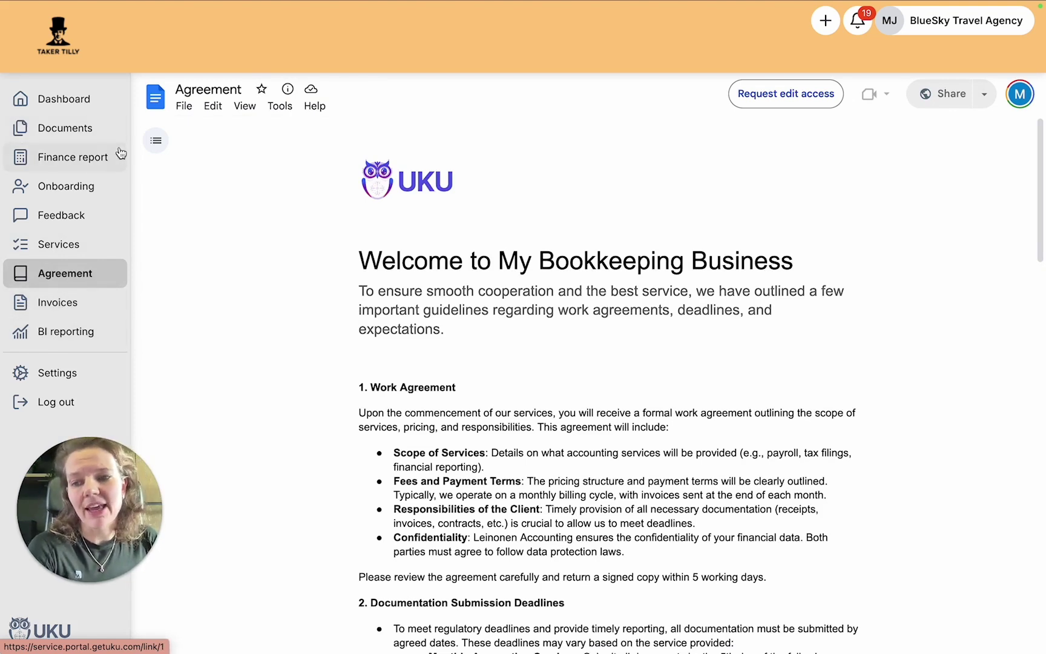
{"action": "left_click", "coordinate": [83, 96]}
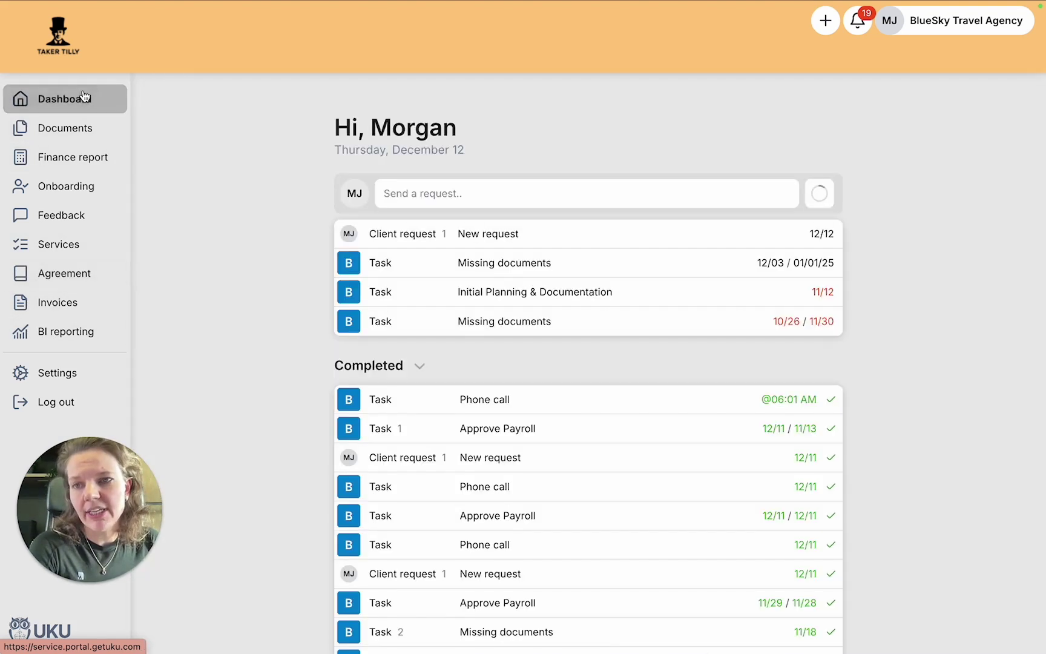
Step: Collapse Morgan's Completed section so only the four open items remain
{"action": "left_click", "coordinate": [417, 366]}
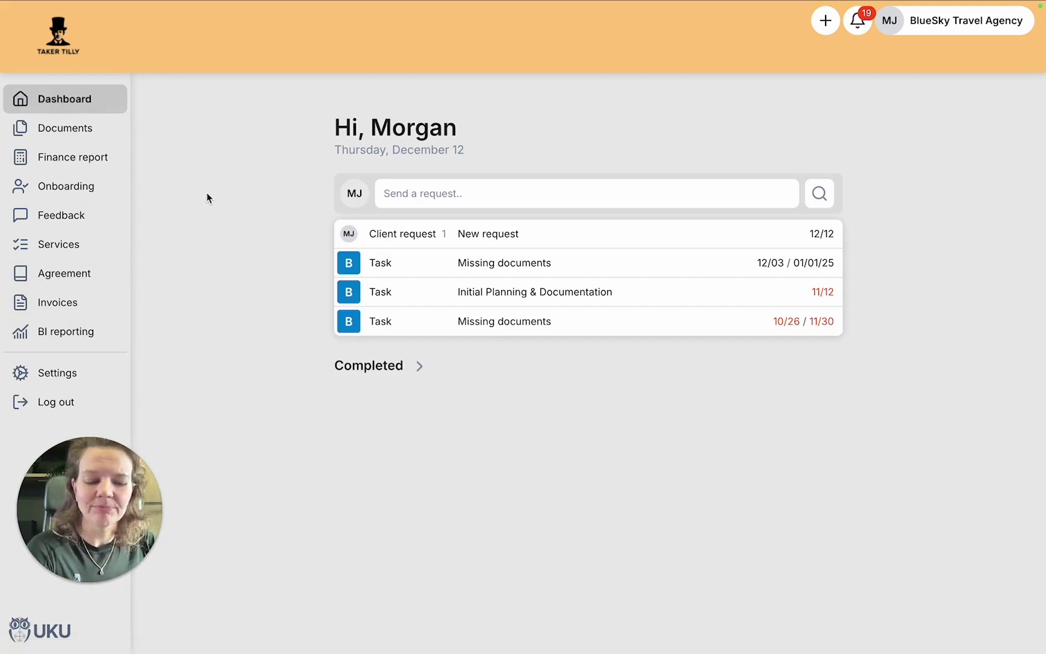